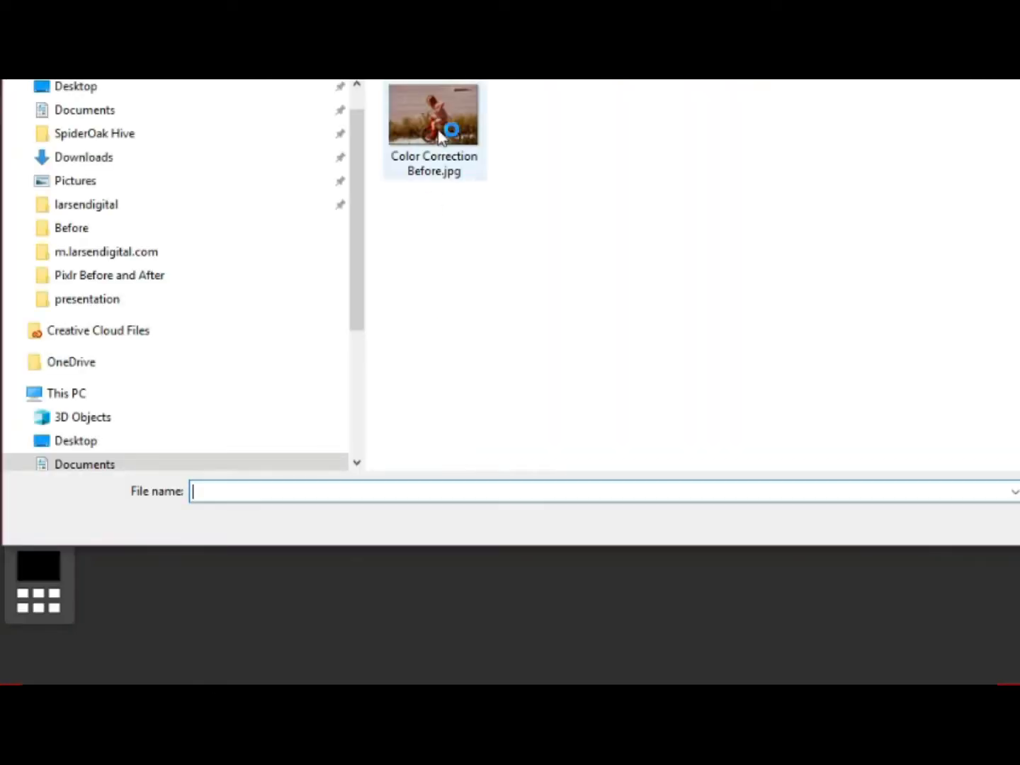
Open the image Color Correction Before.jpg and crop it just inside its edges to 1531x1033 px.
left_click(447, 129)
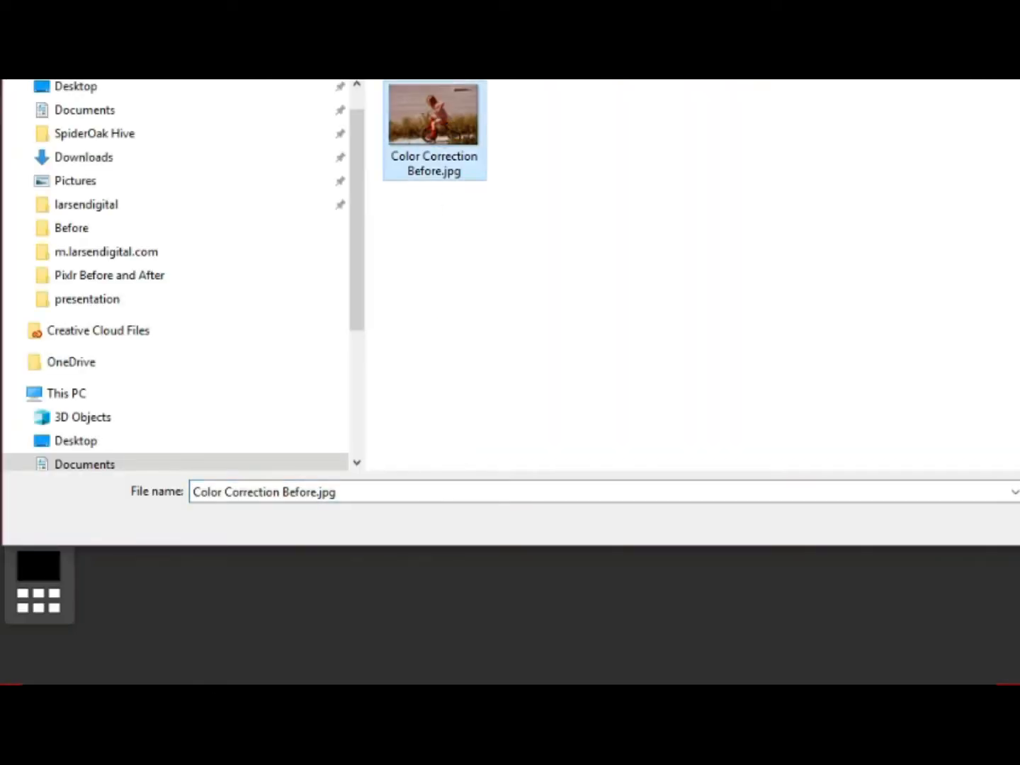
key("Return")
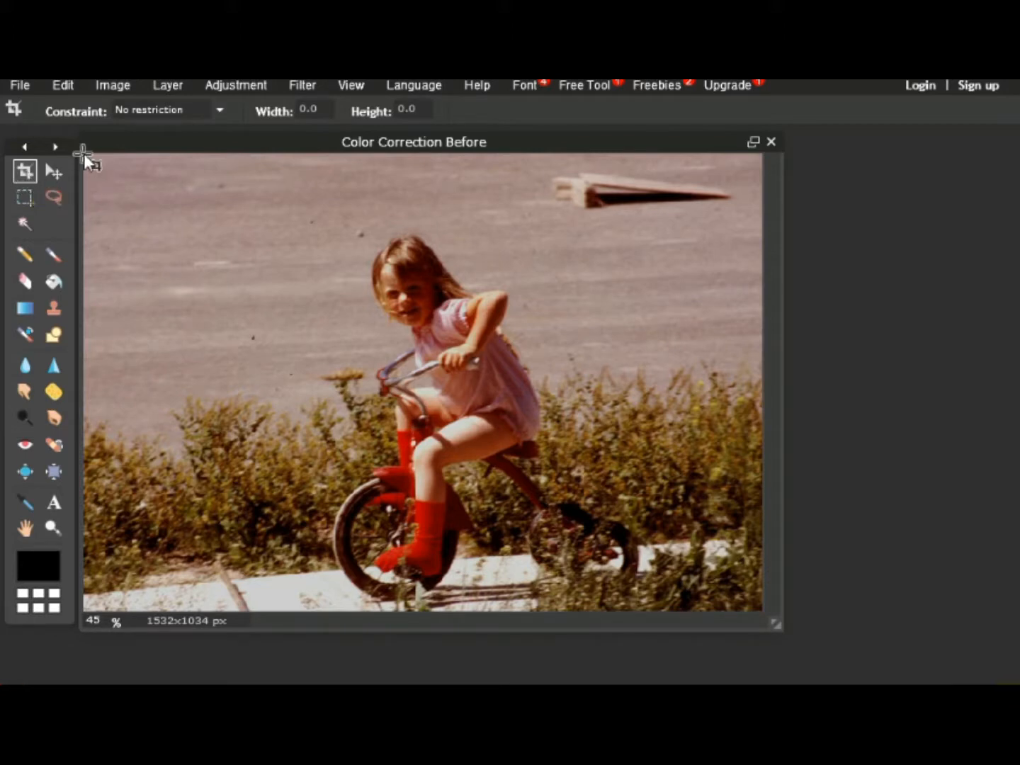
mouse_move(83, 153)
left_mouse_down()
mouse_move(181, 266)
mouse_move(471, 550)
mouse_move(781, 628)
left_mouse_up()
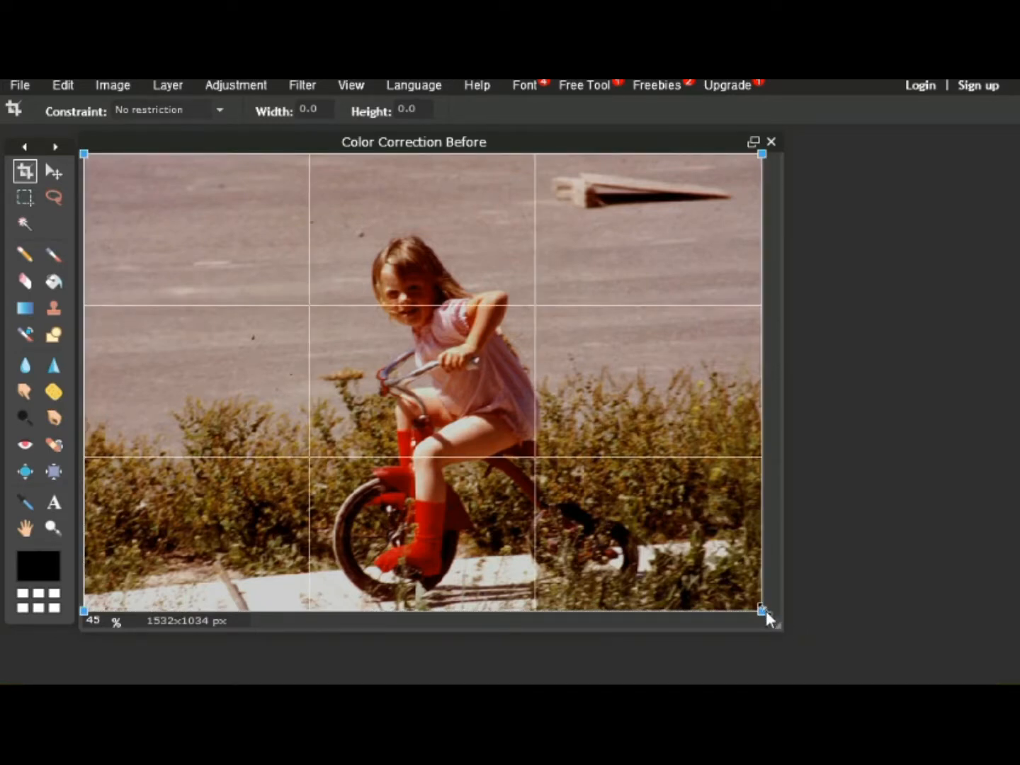
left_click_drag(765, 611, 789, 614)
key("Return")
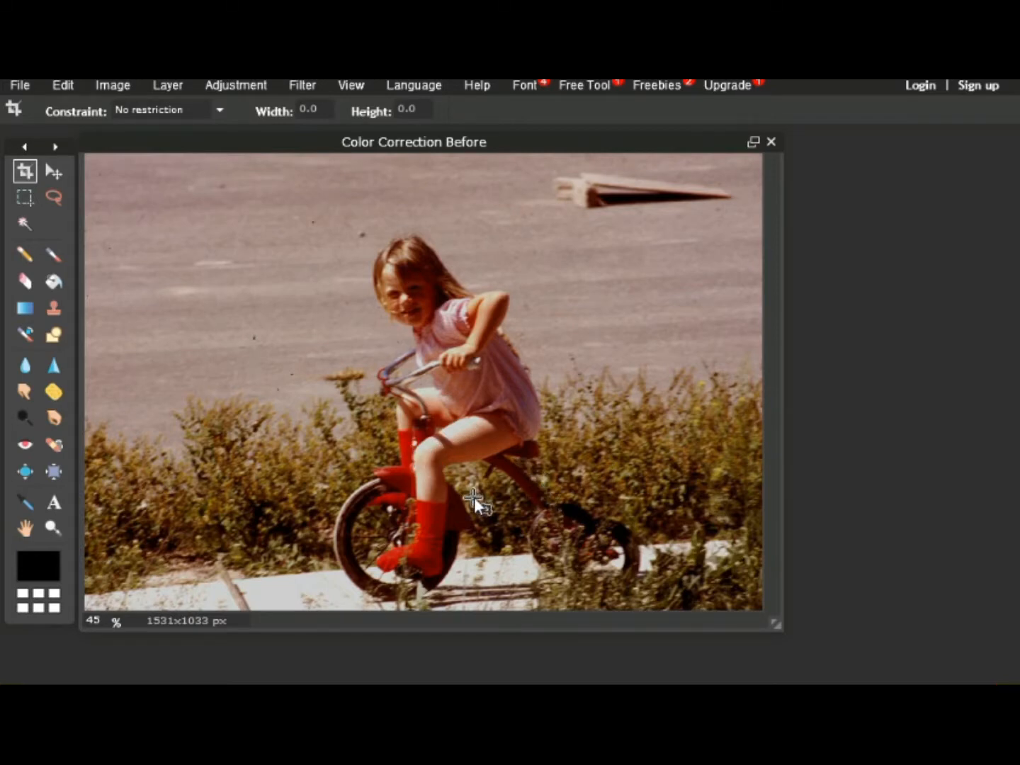
Raise the photo's brightness to 10 and slightly increase its contrast with the Brightness & Contrast adjustment.
left_click(229, 84)
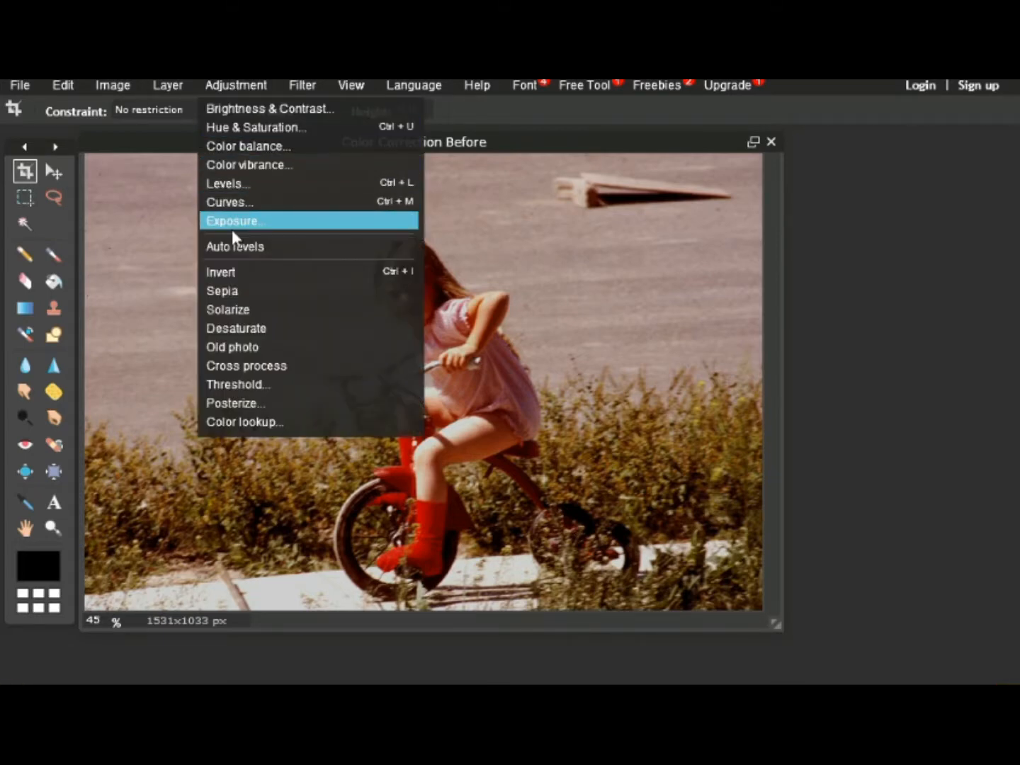
left_click(255, 113)
left_click_drag(450, 308, 608, 205)
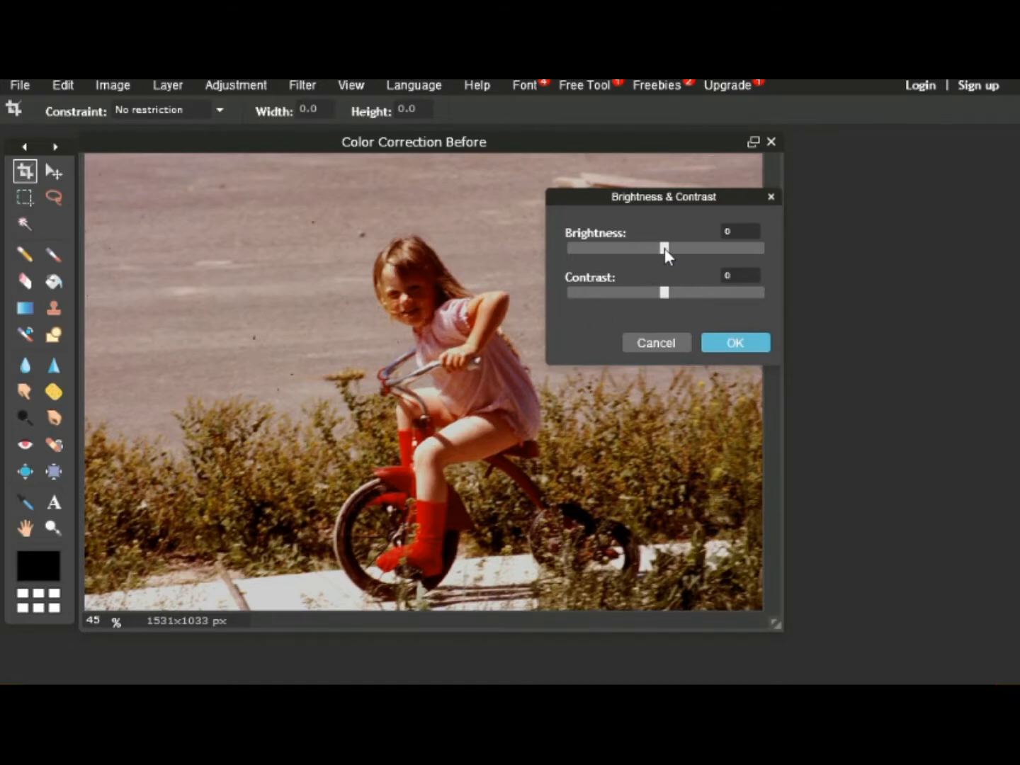
left_click_drag(665, 248, 693, 255)
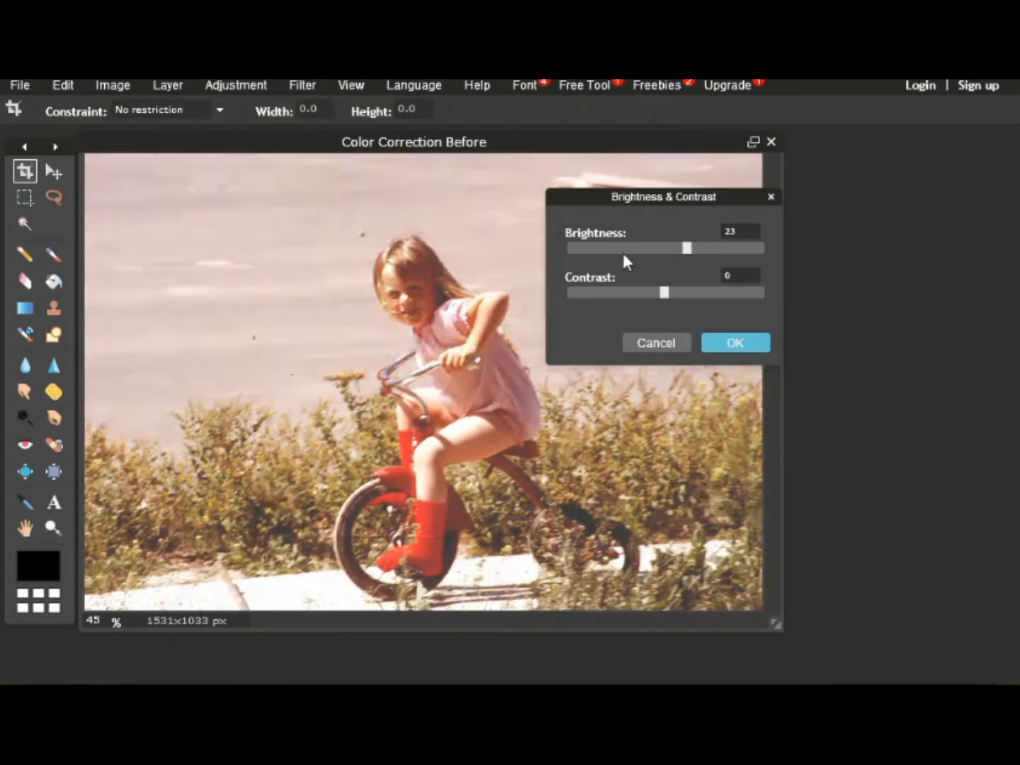
left_click_drag(625, 256, 665, 259)
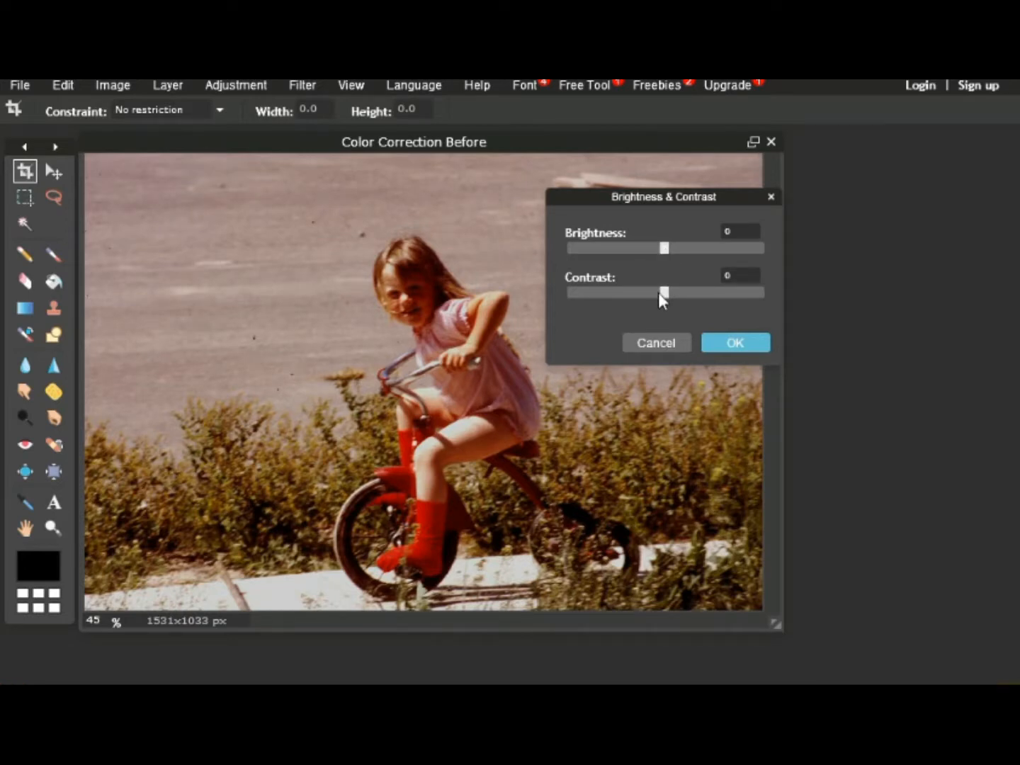
left_click(670, 248)
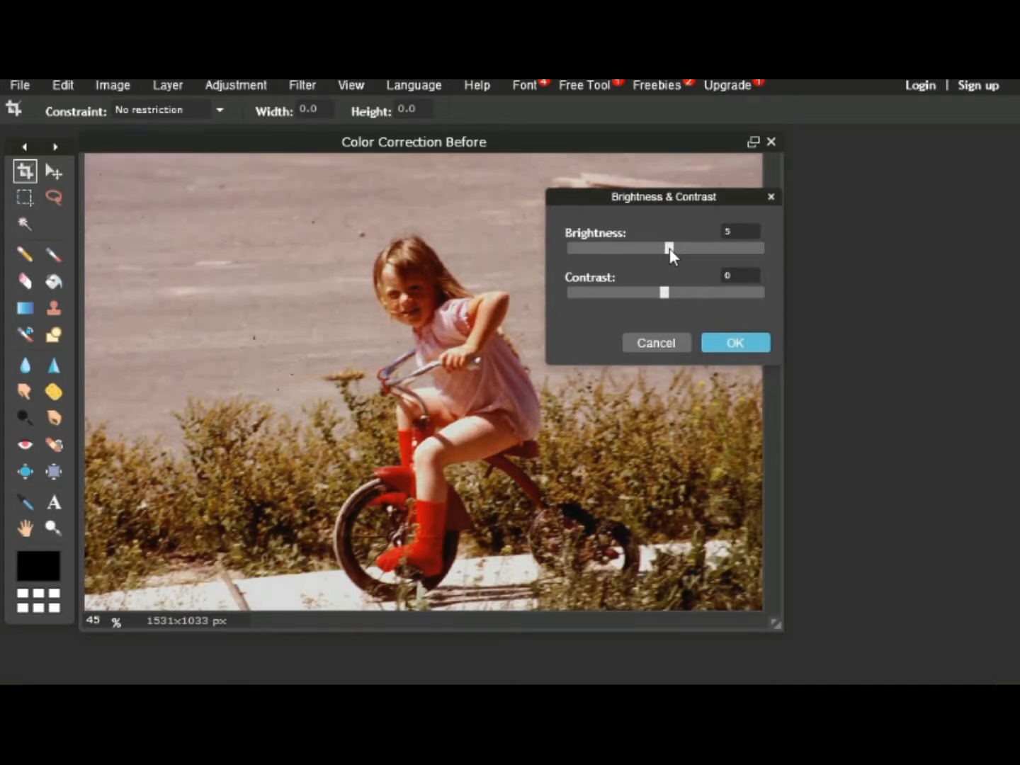
left_click_drag(670, 250, 673, 251)
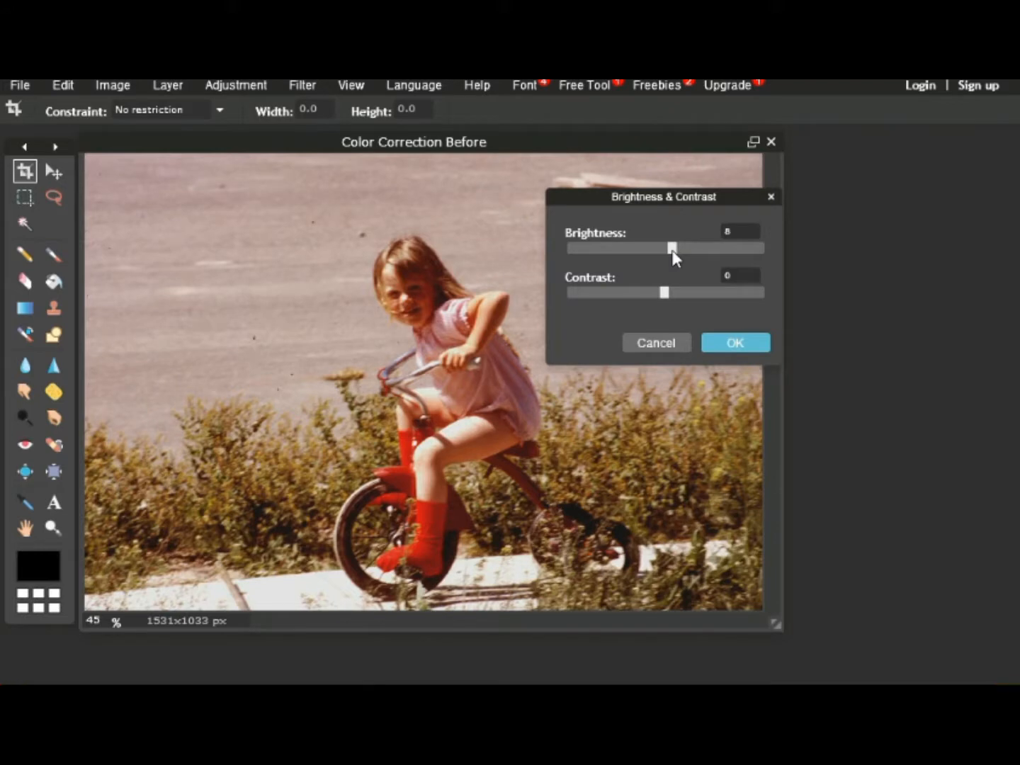
left_click_drag(673, 251, 671, 294)
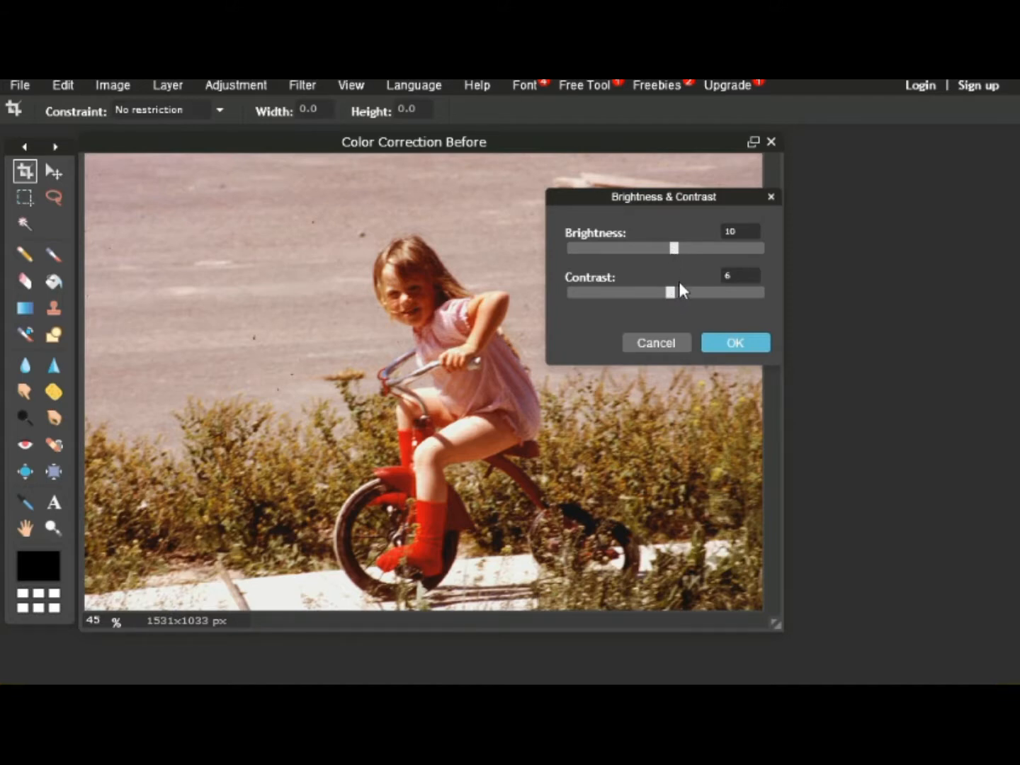
left_click_drag(671, 294, 673, 294)
left_click(733, 347)
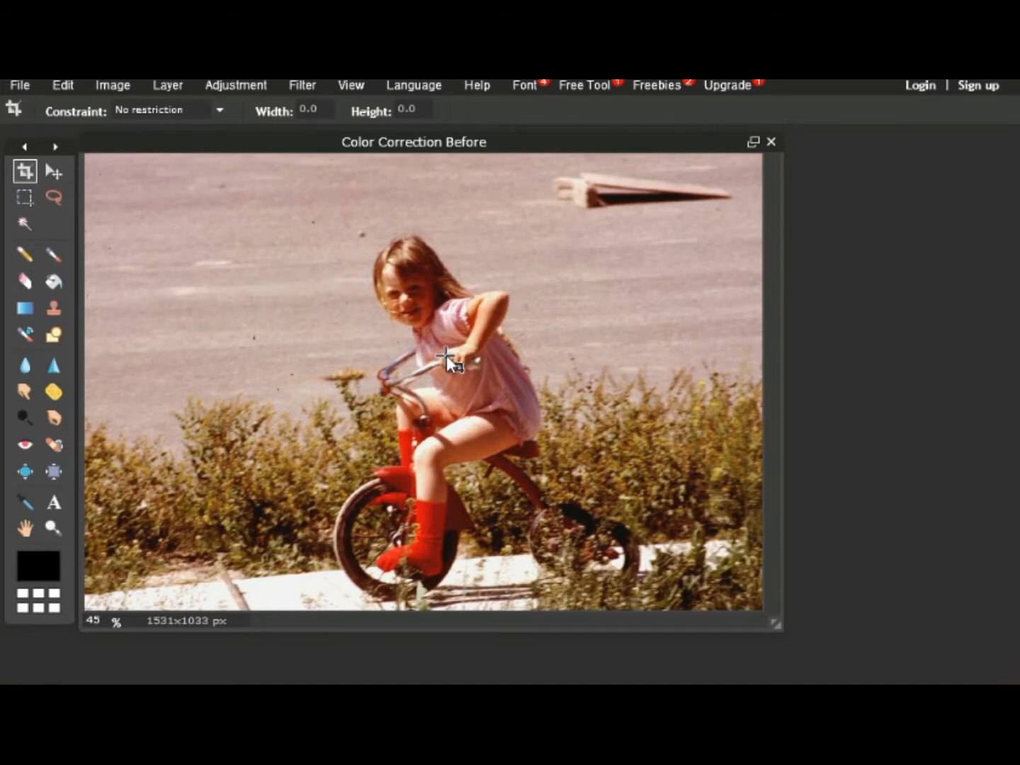
Open the Color balance adjustment and move its dialog aside so more of the photo shows.
left_click(260, 86)
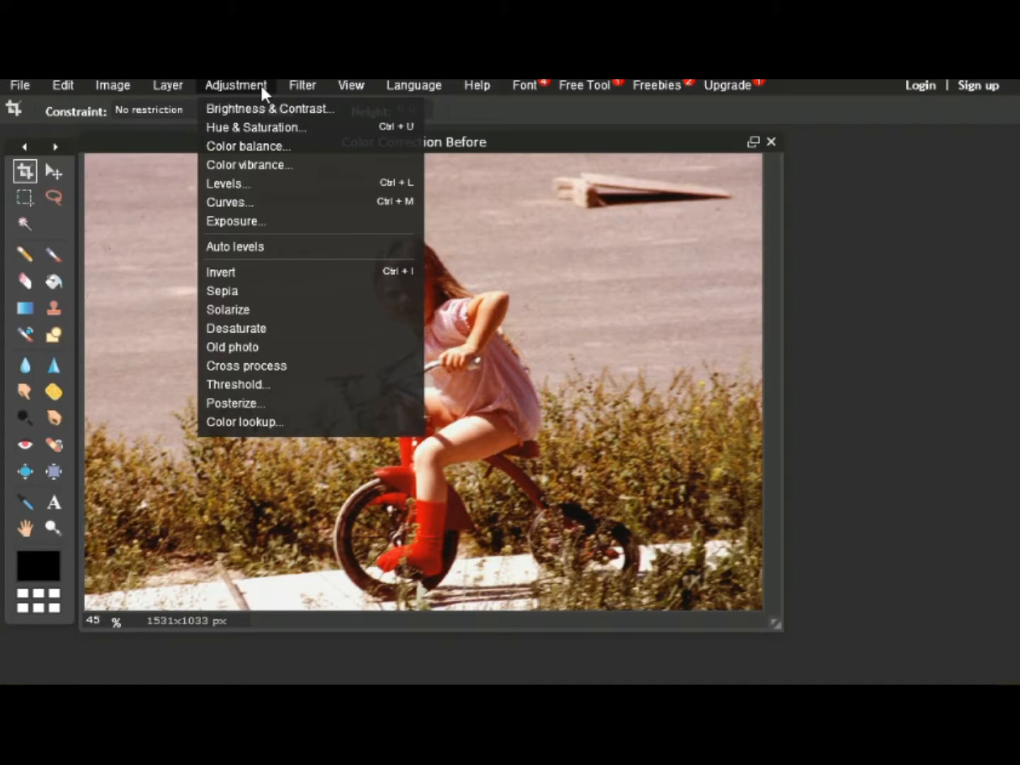
left_click(289, 148)
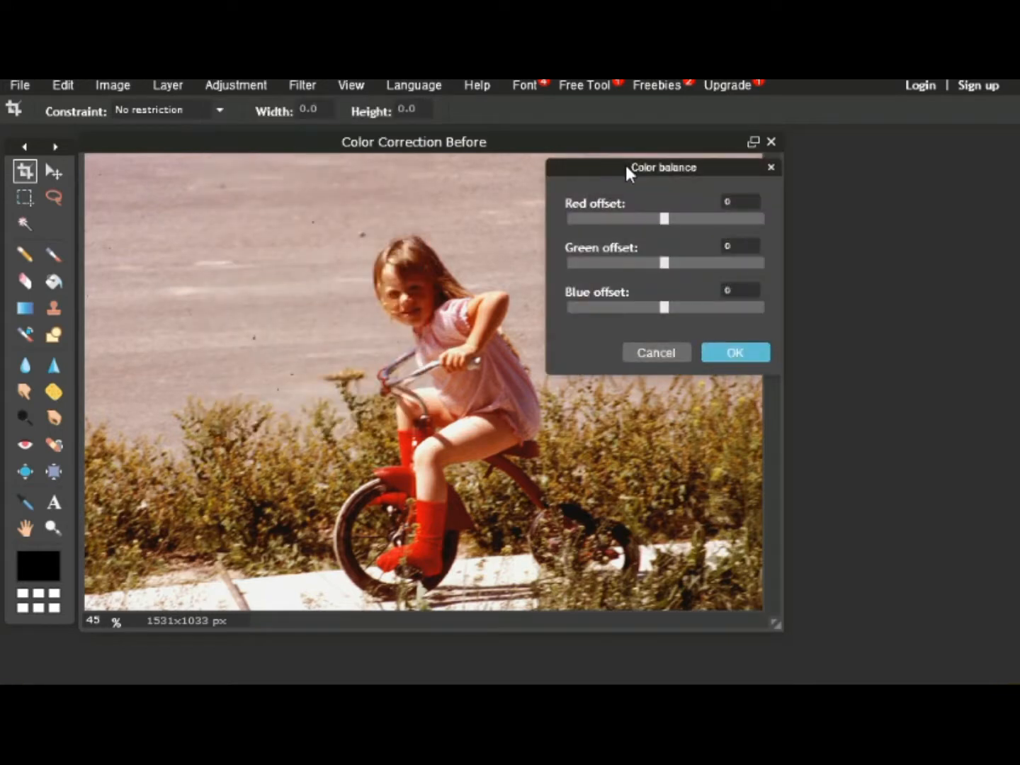
left_click_drag(625, 166, 751, 173)
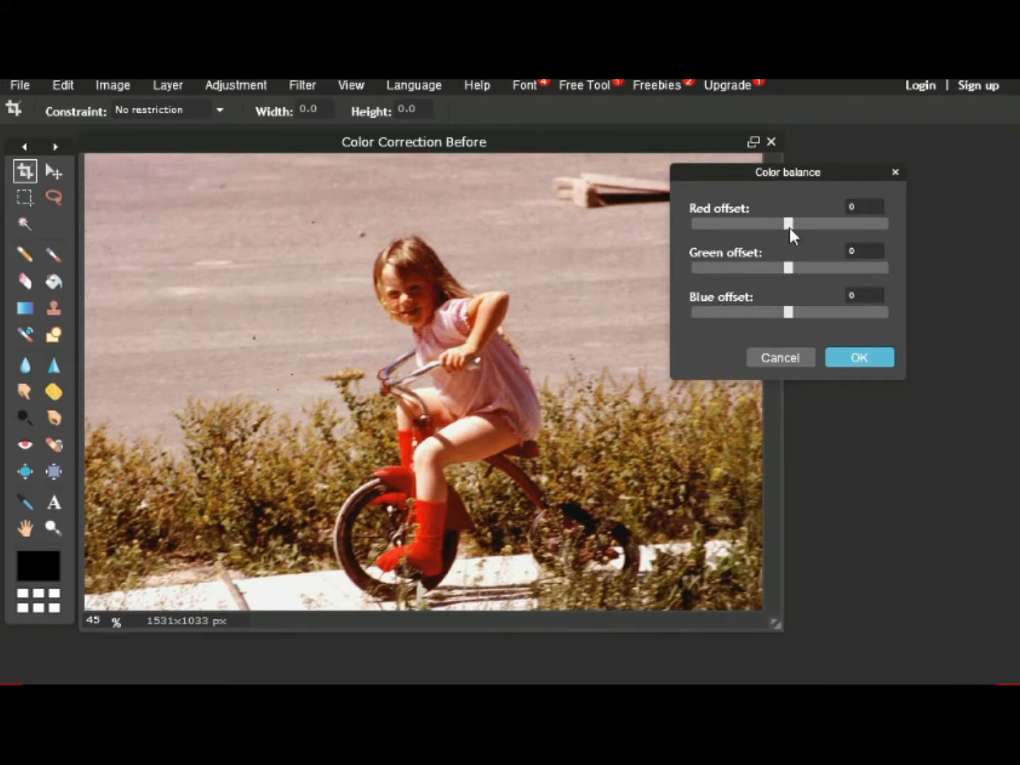
Try out the red, green and blue offsets, taking green down to -100, and reset all three to 0.
mouse_move(787, 226)
left_mouse_down()
mouse_move(698, 230)
mouse_move(790, 241)
left_mouse_up()
left_click(788, 234)
key("BackSpace")
type("0")
left_click_drag(786, 269, 684, 269)
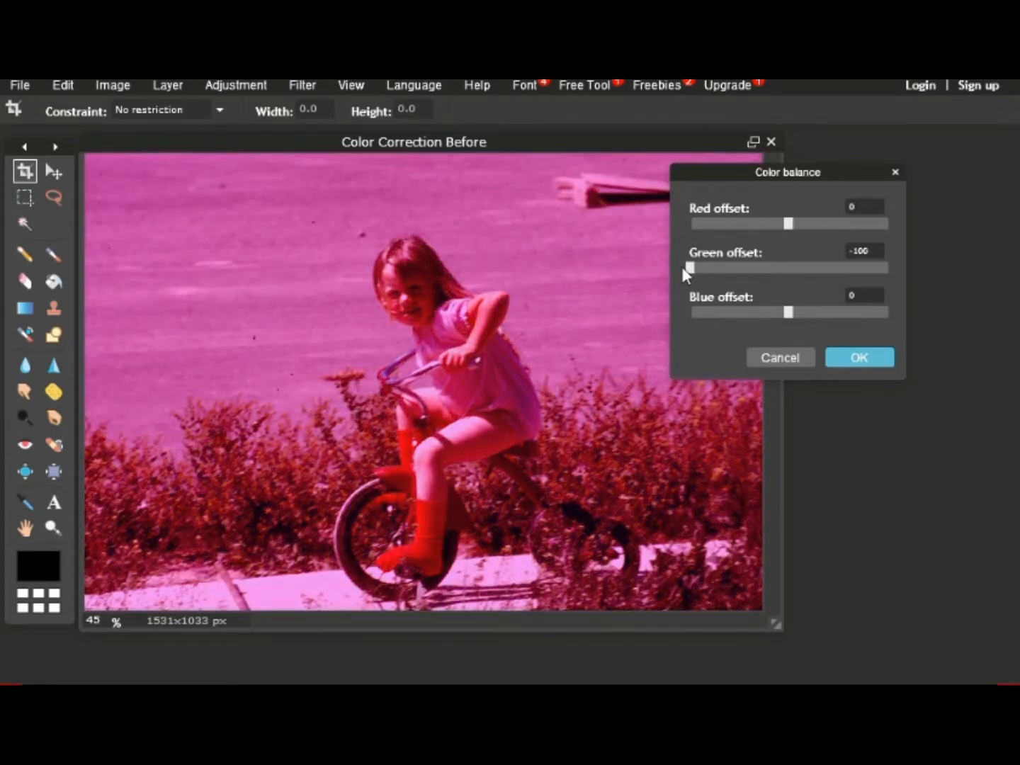
left_click_drag(686, 270, 791, 271)
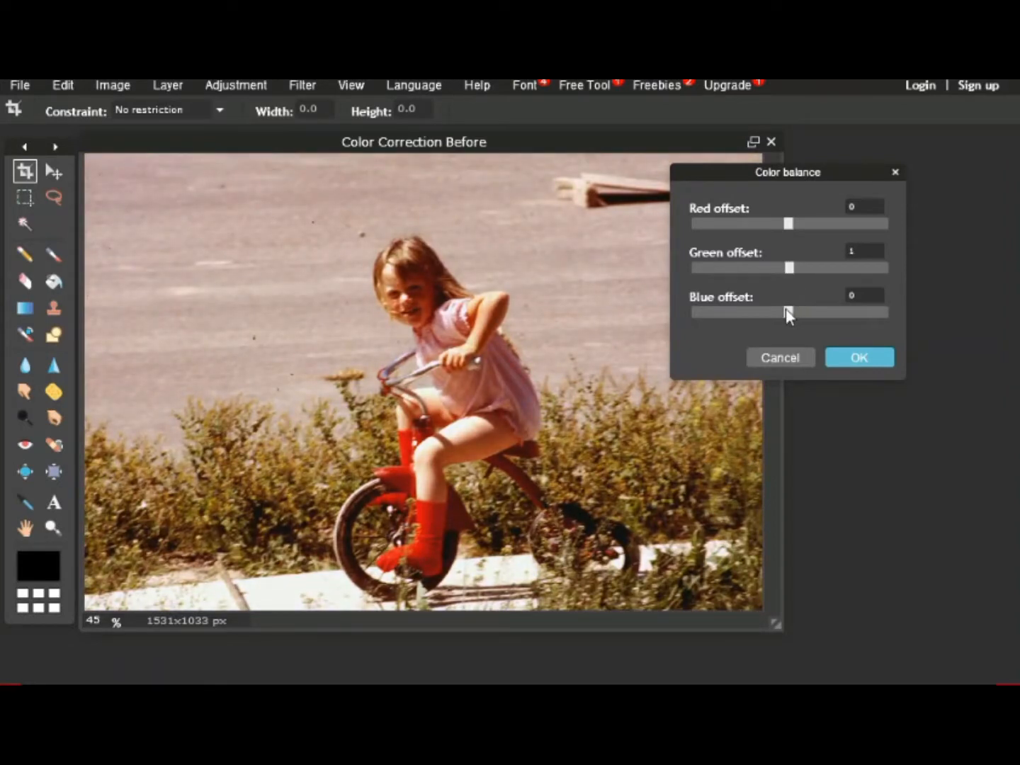
mouse_move(788, 312)
left_mouse_down()
mouse_move(668, 312)
mouse_move(758, 303)
mouse_move(789, 316)
left_mouse_up()
type("0")
left_click_drag(868, 253, 815, 250)
type("0")
Try a green offset of 37, a red offset of -28 and a blue shift, returning each offset to 0.
left_click_drag(789, 267, 825, 285)
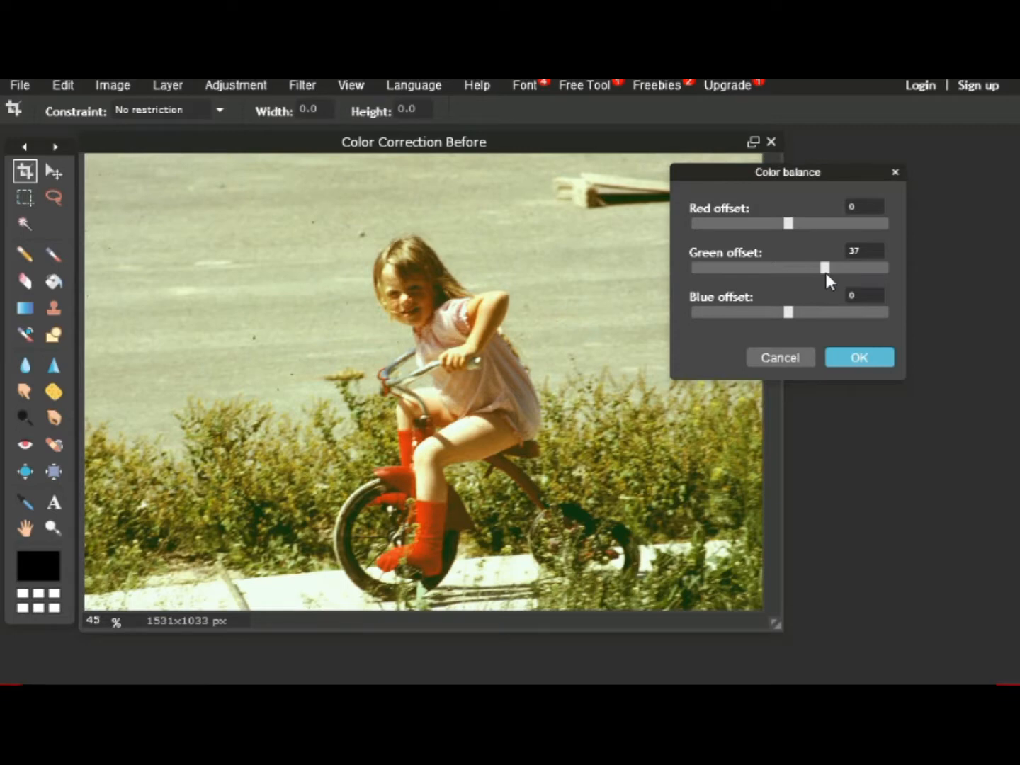
left_click_drag(824, 271, 792, 275)
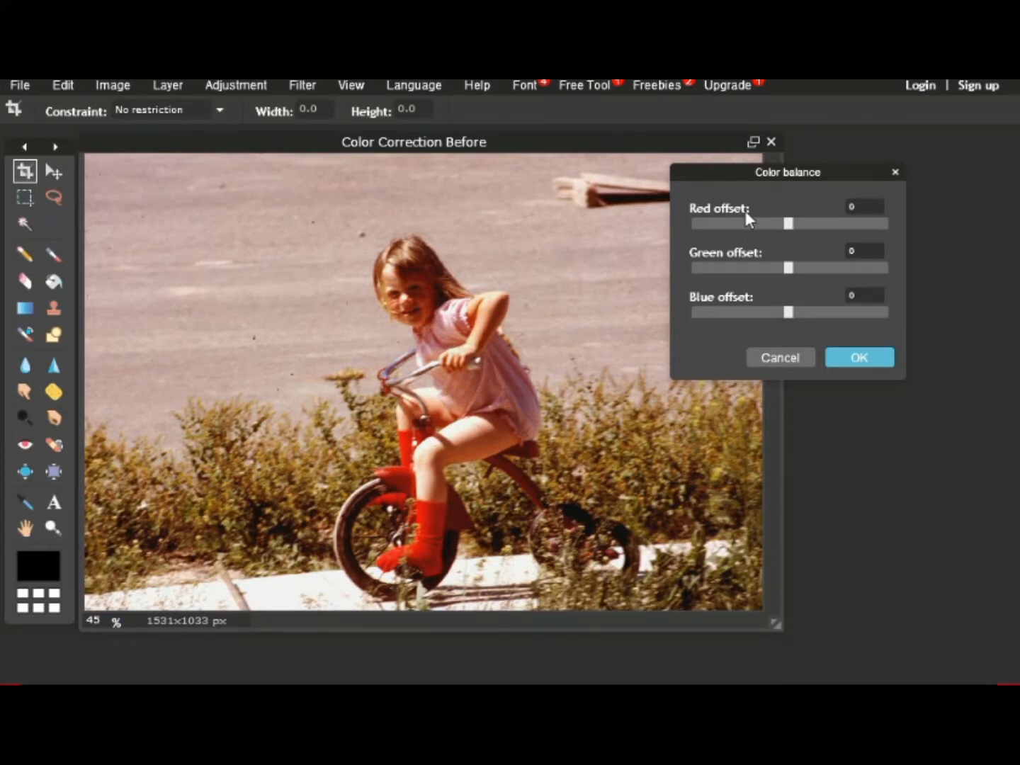
left_click_drag(789, 224, 761, 225)
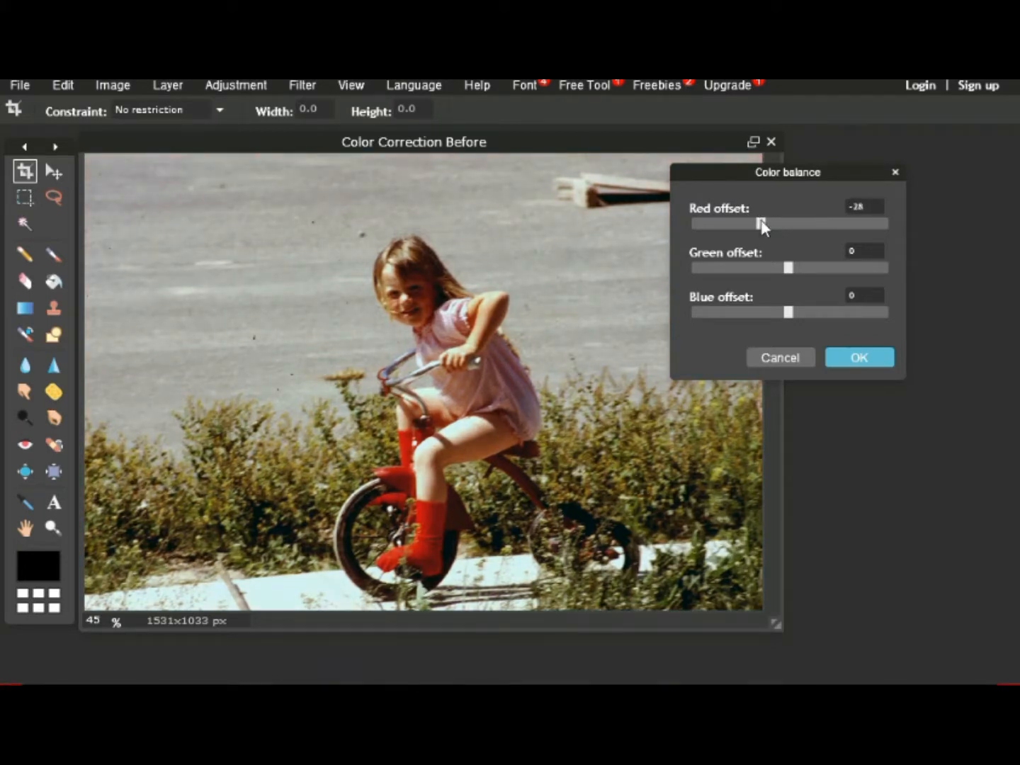
left_click_drag(761, 225, 790, 226)
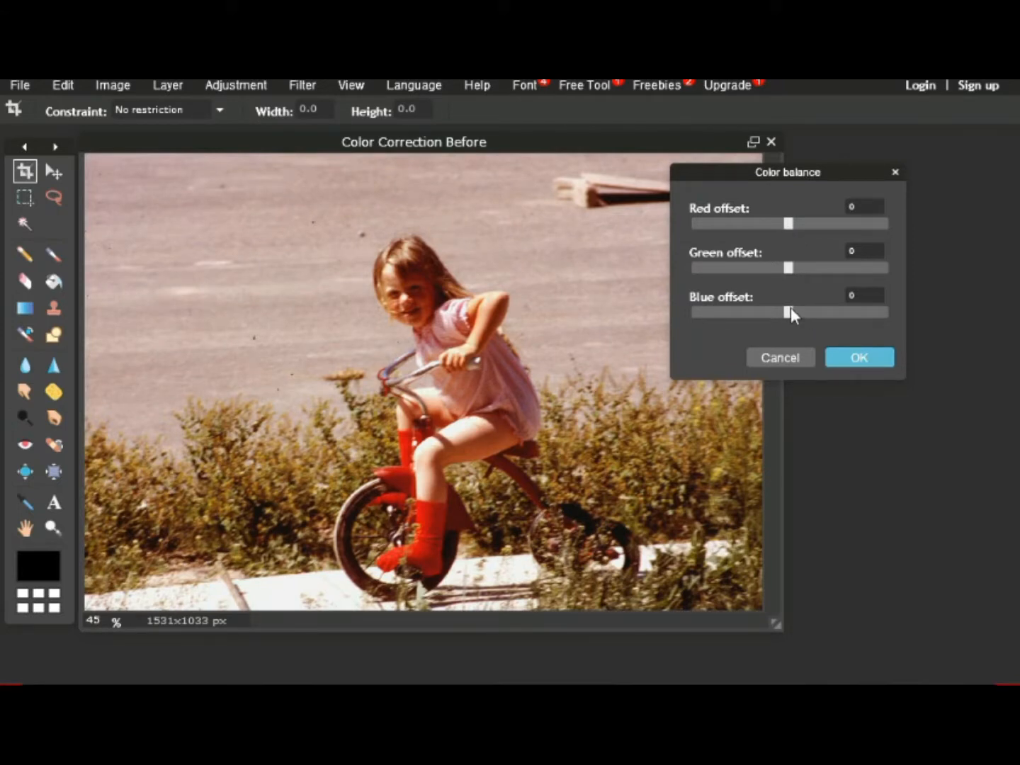
mouse_move(791, 307)
left_mouse_down()
mouse_move(770, 304)
mouse_move(788, 311)
left_mouse_up()
Set the red offset to about -23 and green to 6, lower the blue offset slightly, and apply the color balance.
left_click_drag(787, 225, 795, 268)
left_click_drag(778, 222, 773, 223)
left_click_drag(776, 221, 766, 223)
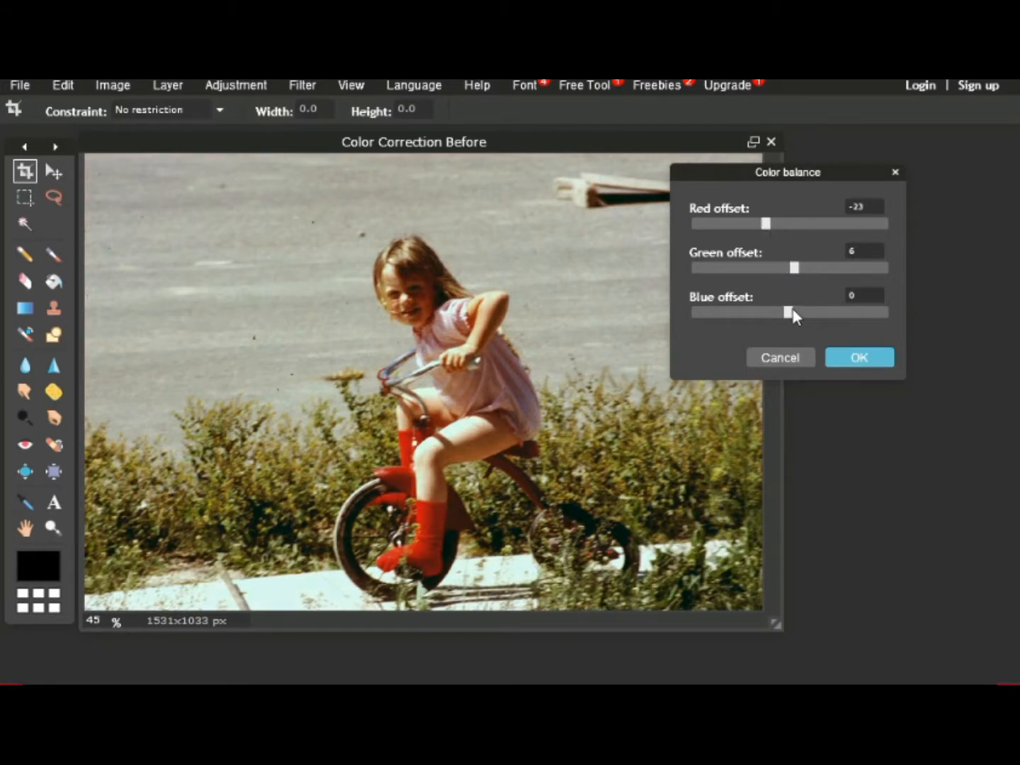
left_click_drag(764, 220, 765, 220)
left_click_drag(790, 310, 784, 310)
left_click(837, 357)
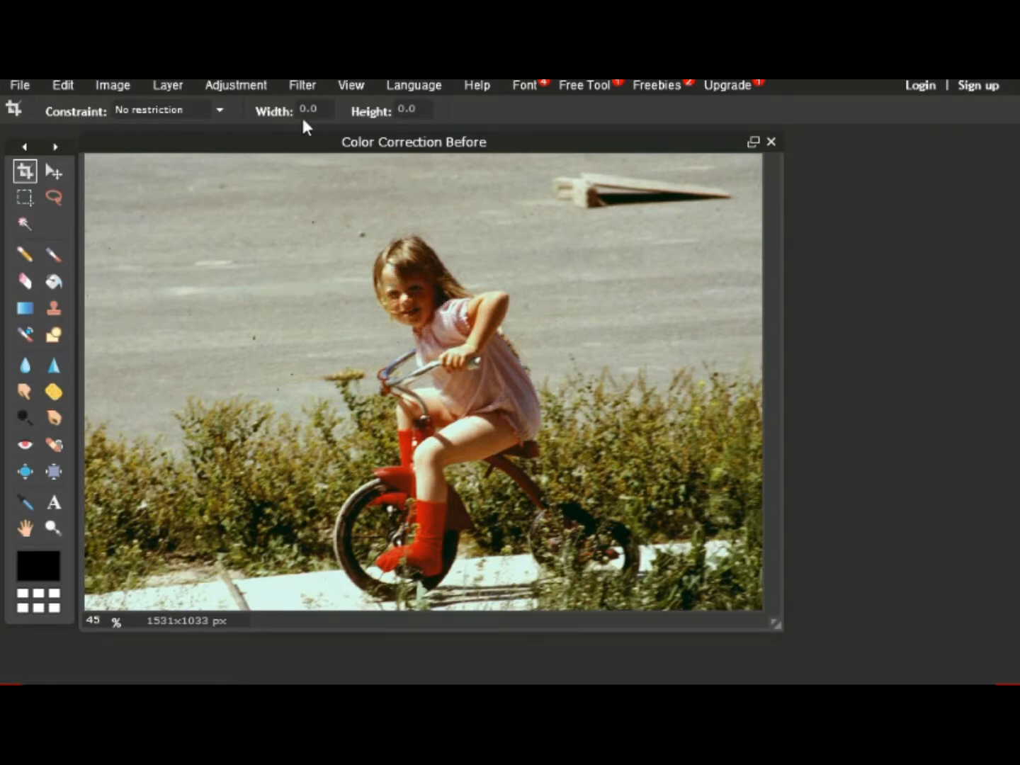
Apply a second Brightness & Contrast adjustment to the photo with brightness 3 and contrast 7.
left_click(260, 84)
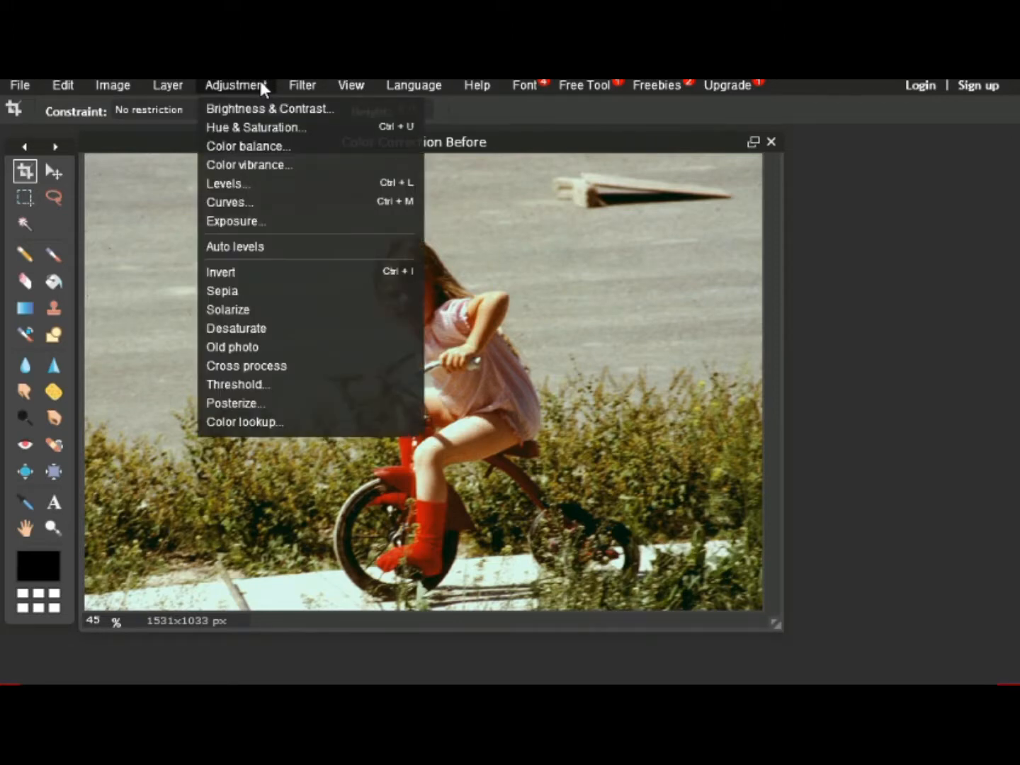
left_click(260, 83)
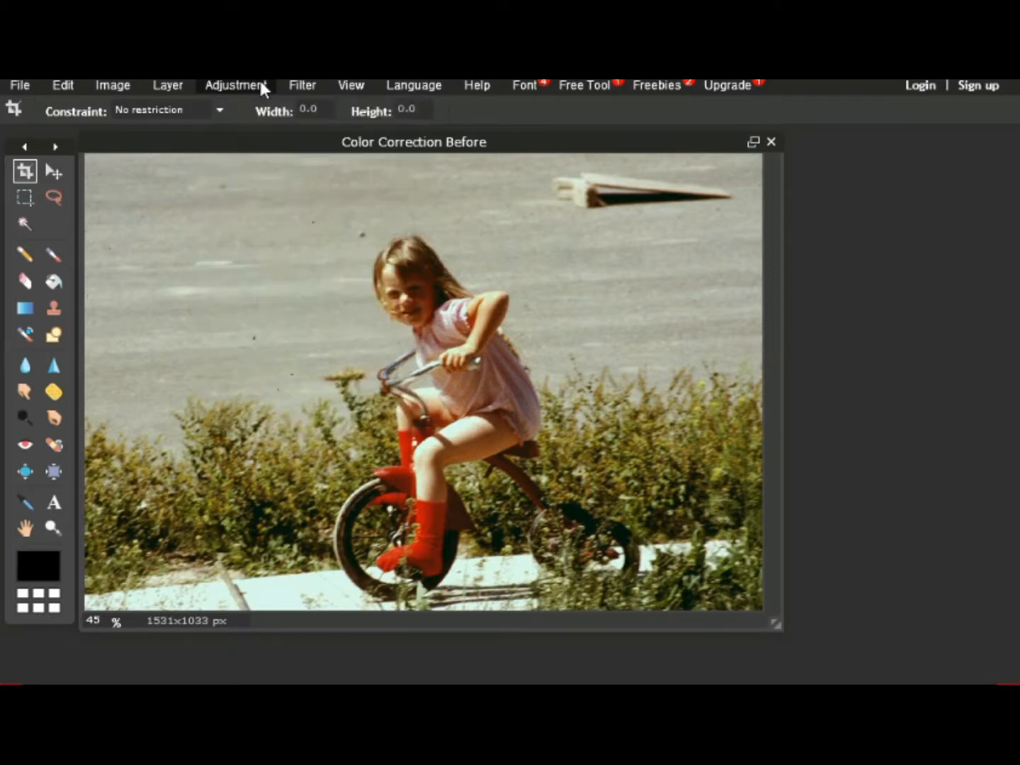
left_click(260, 84)
left_click(268, 107)
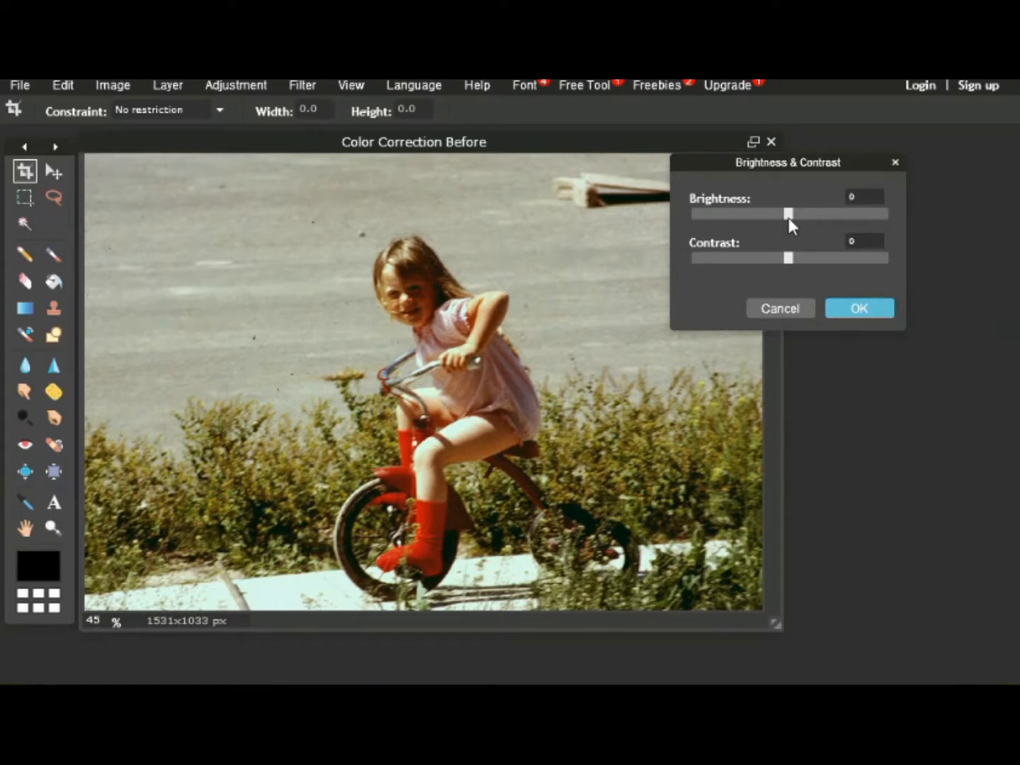
left_click_drag(789, 218, 795, 258)
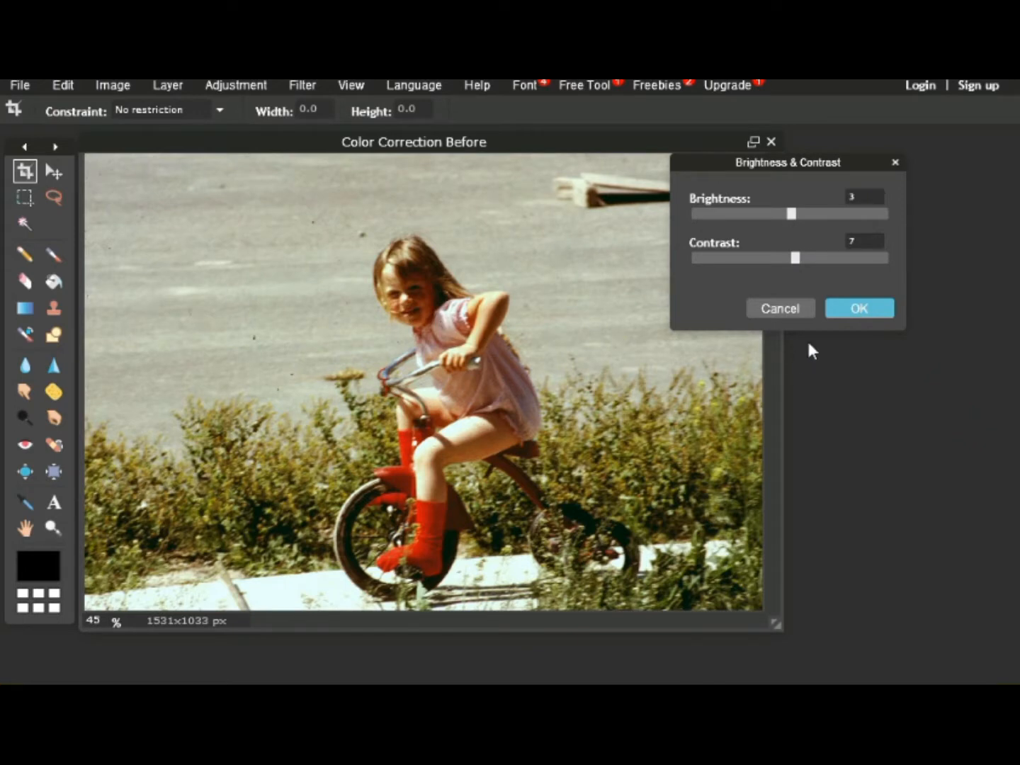
left_click(850, 308)
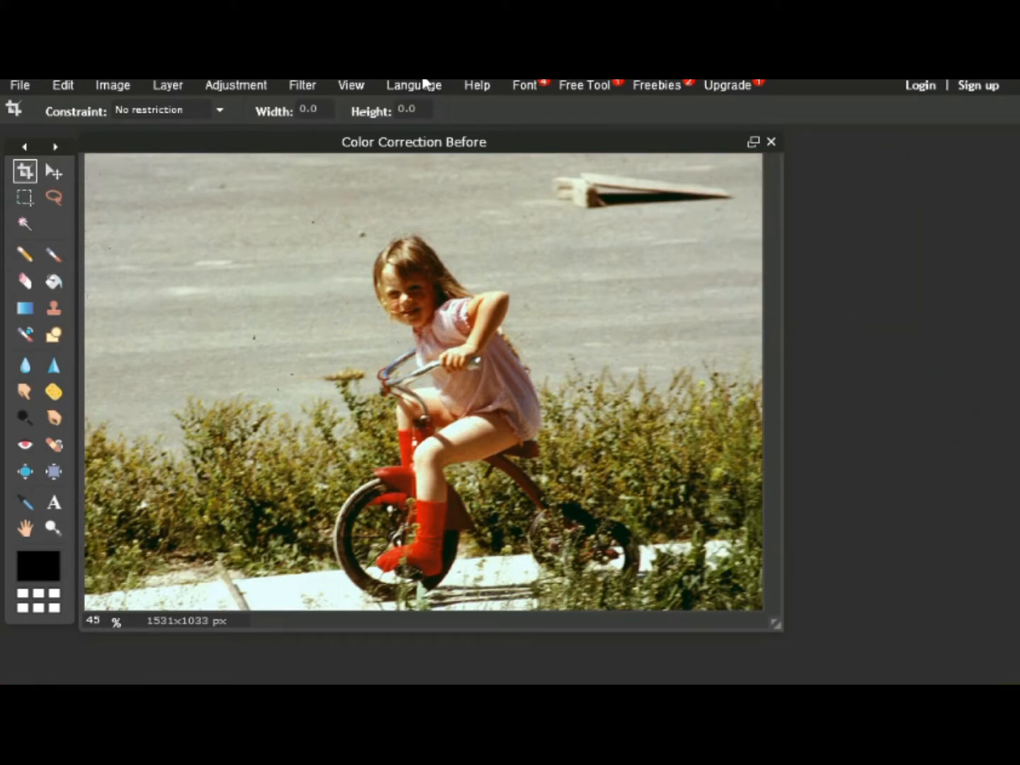
left_click(213, 82)
left_click(265, 85)
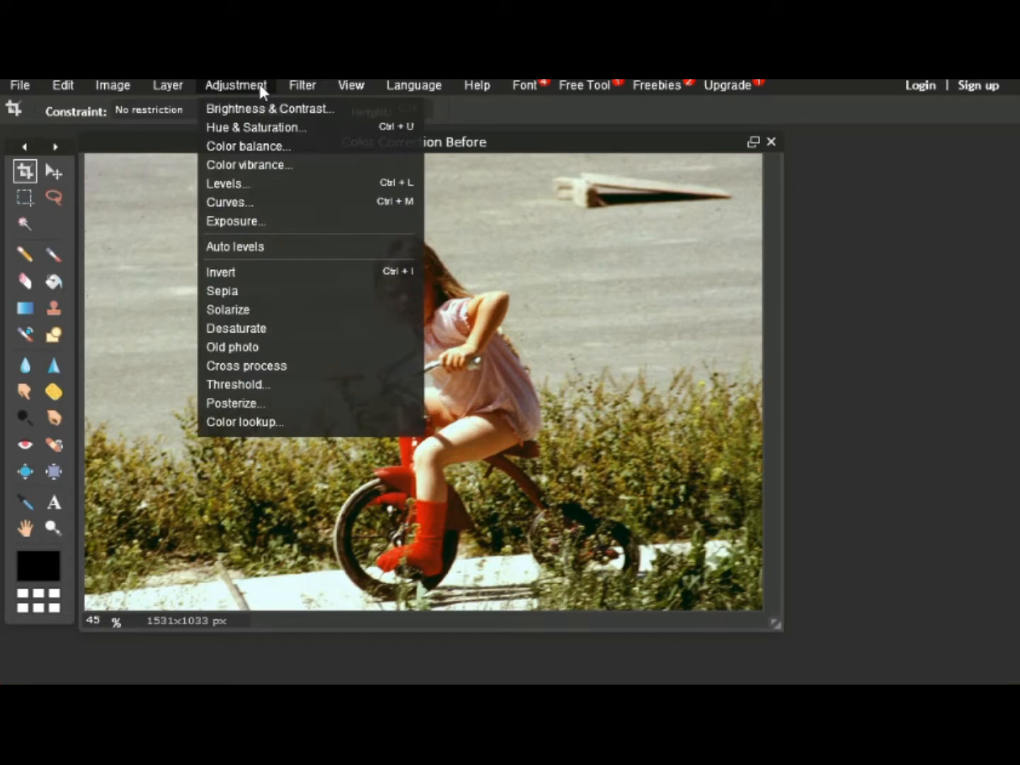
left_click(273, 126)
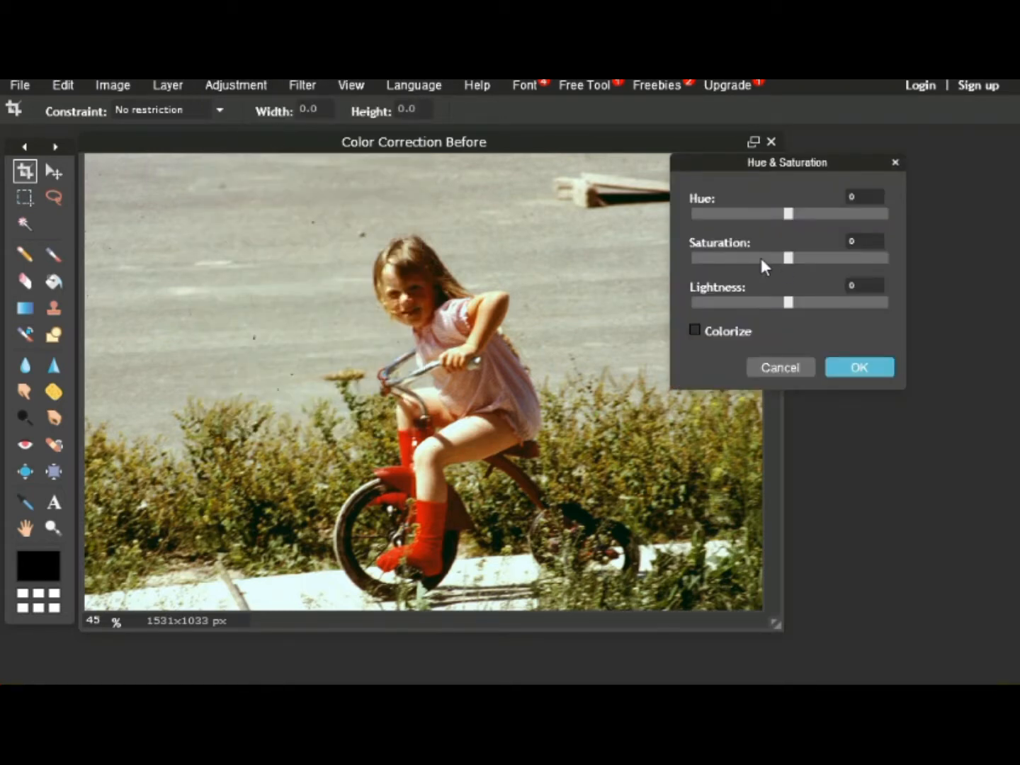
left_click(897, 163)
Try saturation values of -100 and -16 in Hue & Saturation, reset saturation to 0 and accept the dialog.
left_click(205, 87)
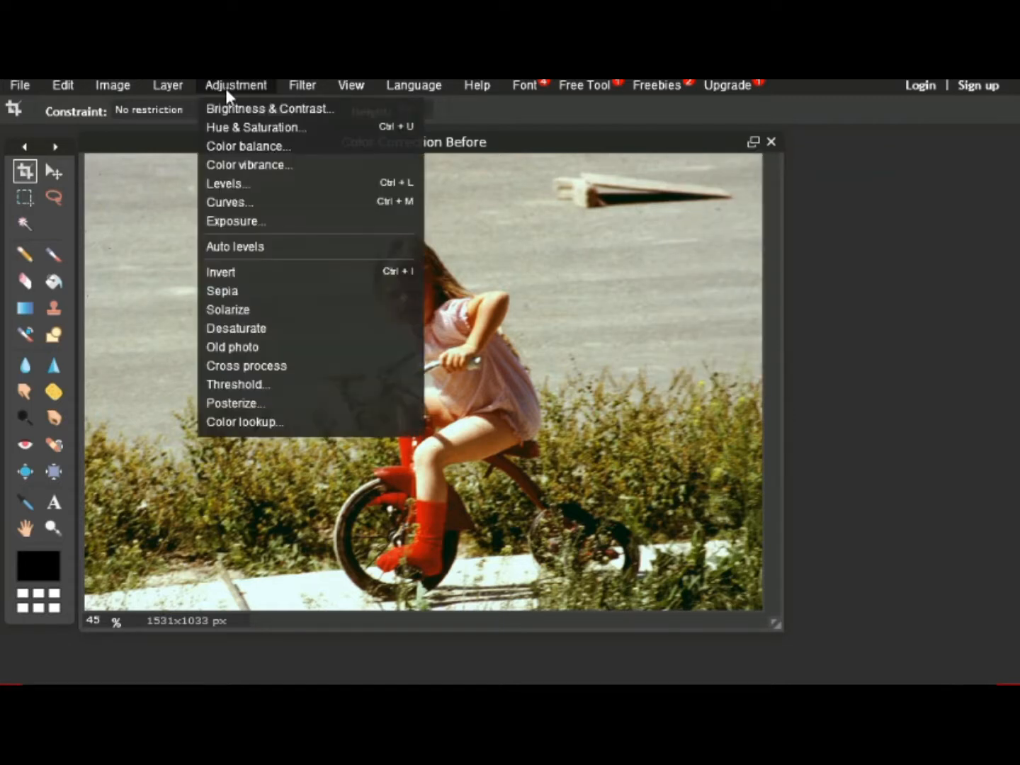
left_click(256, 125)
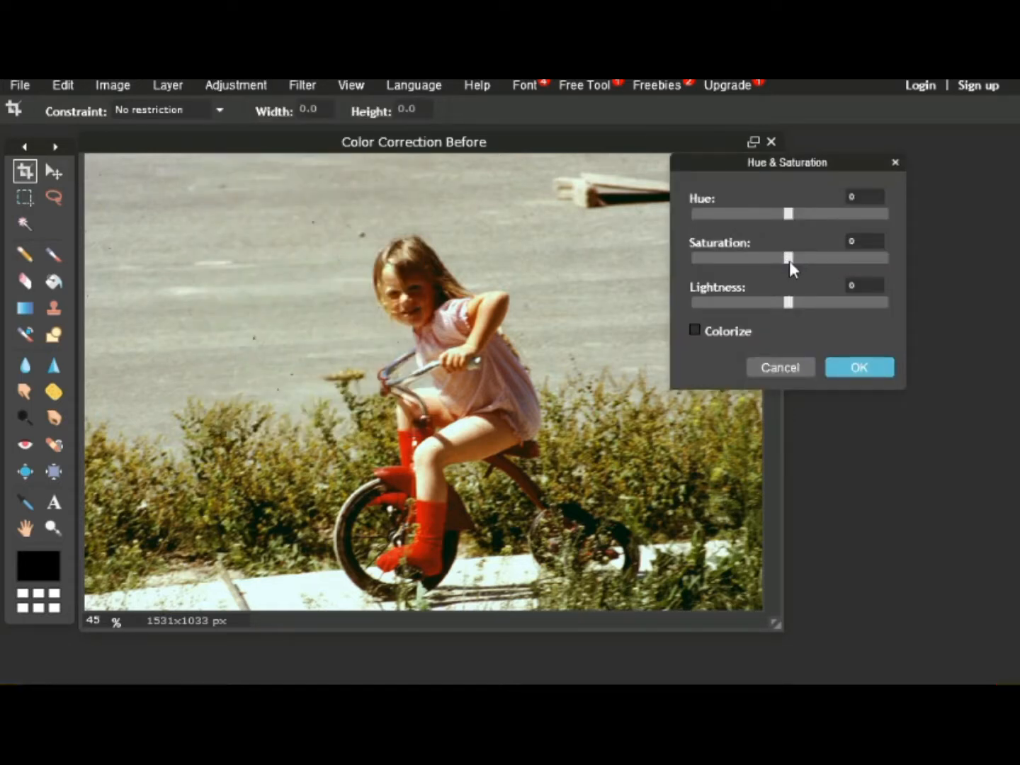
left_click_drag(790, 259, 668, 255)
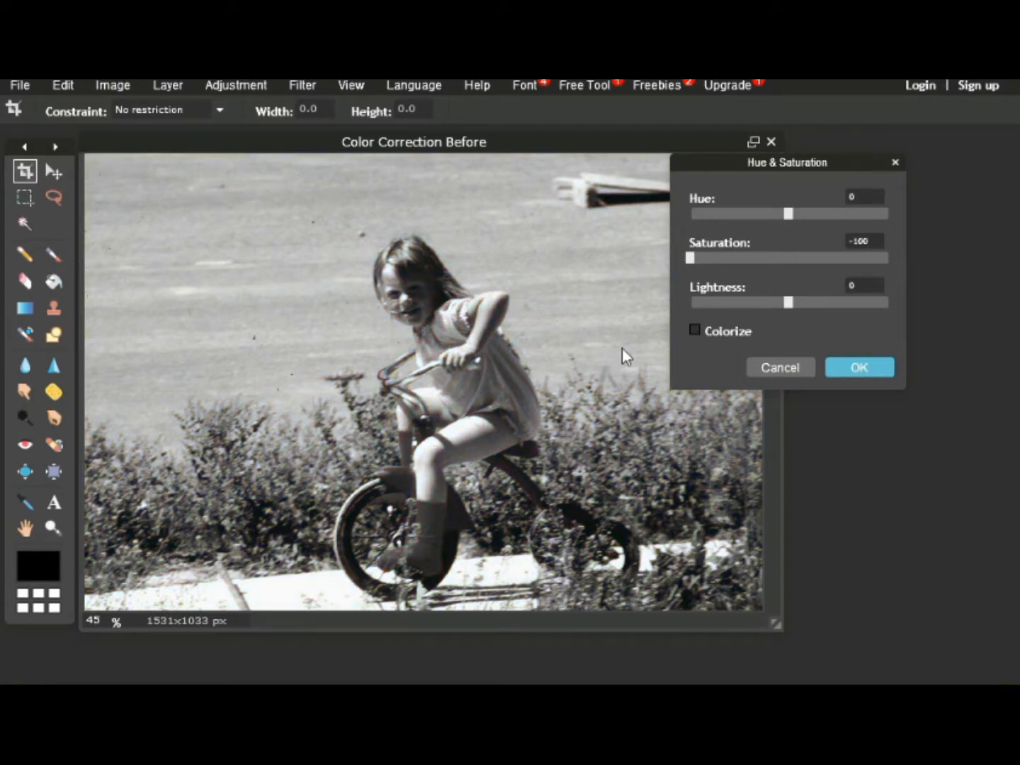
left_click_drag(688, 260, 771, 285)
double_click(871, 238)
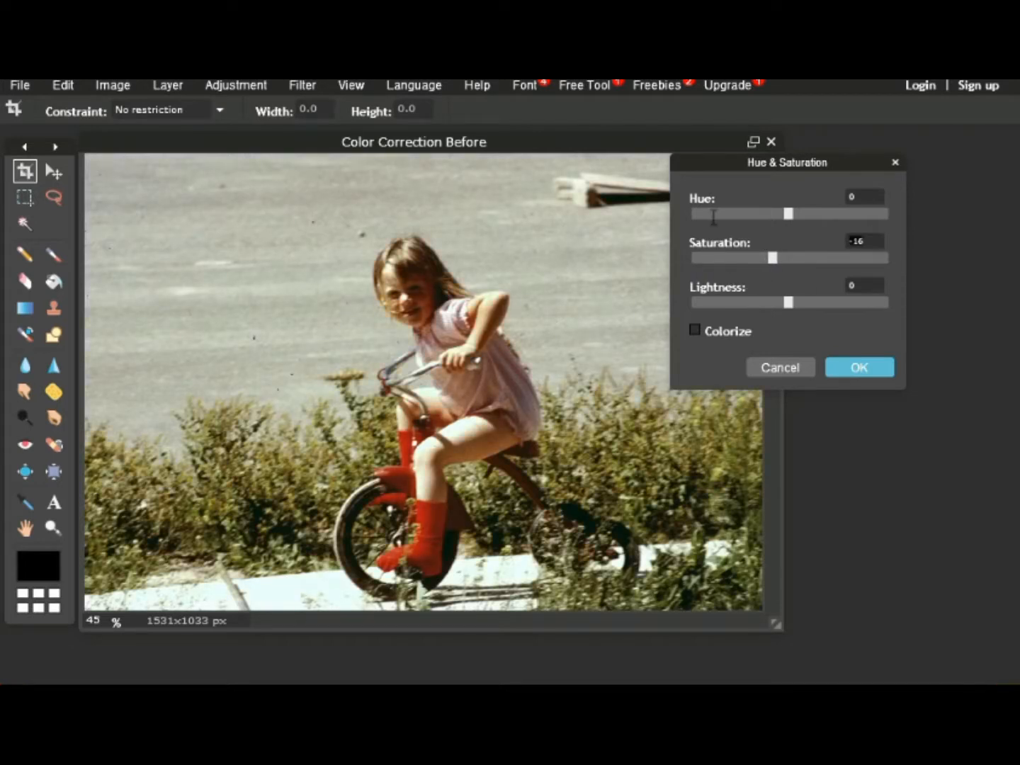
type("0")
left_click(830, 366)
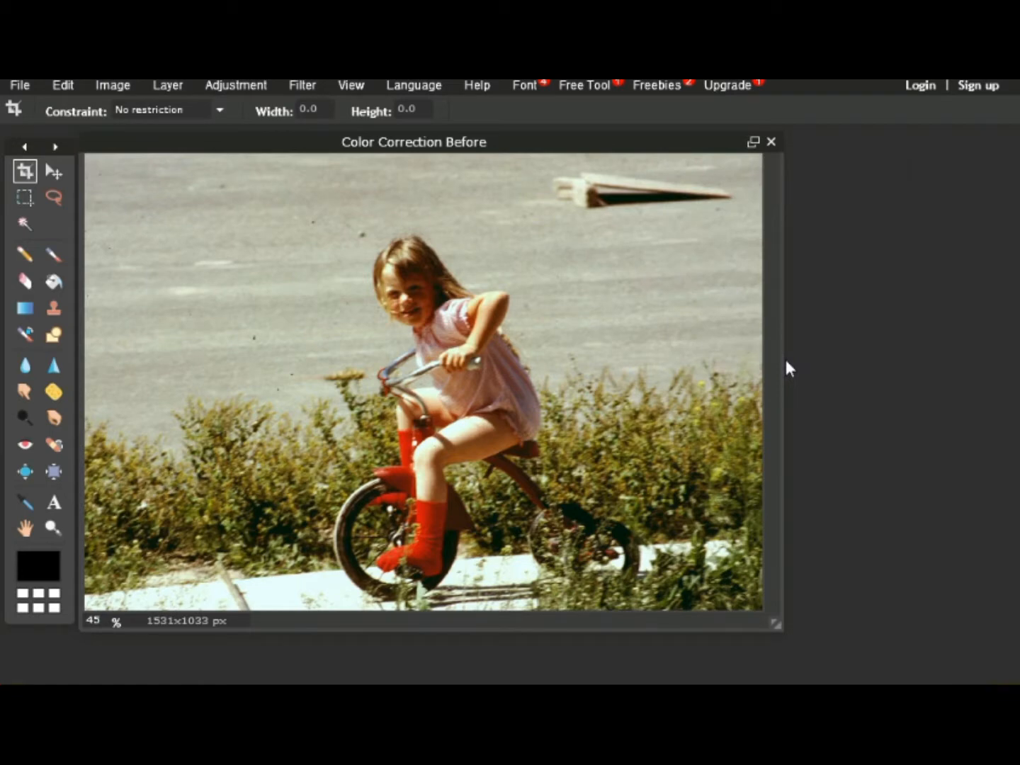
Raise the photo's vibrance strongly with a Color vibrance adjustment and apply it.
left_click(267, 83)
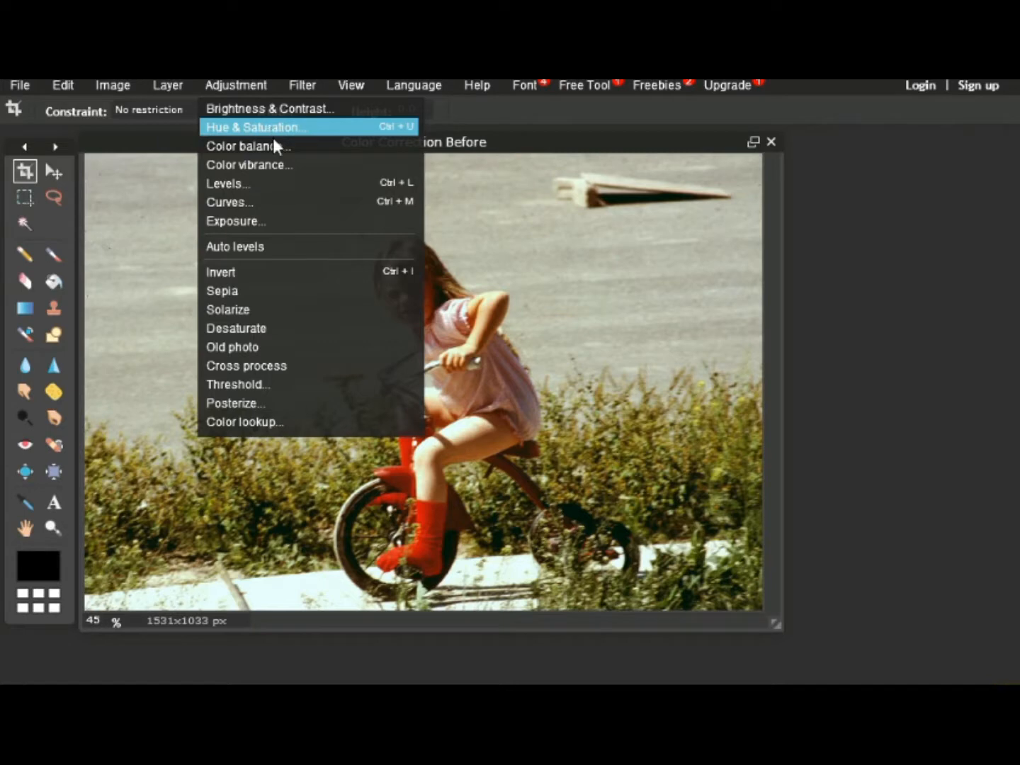
left_click(273, 163)
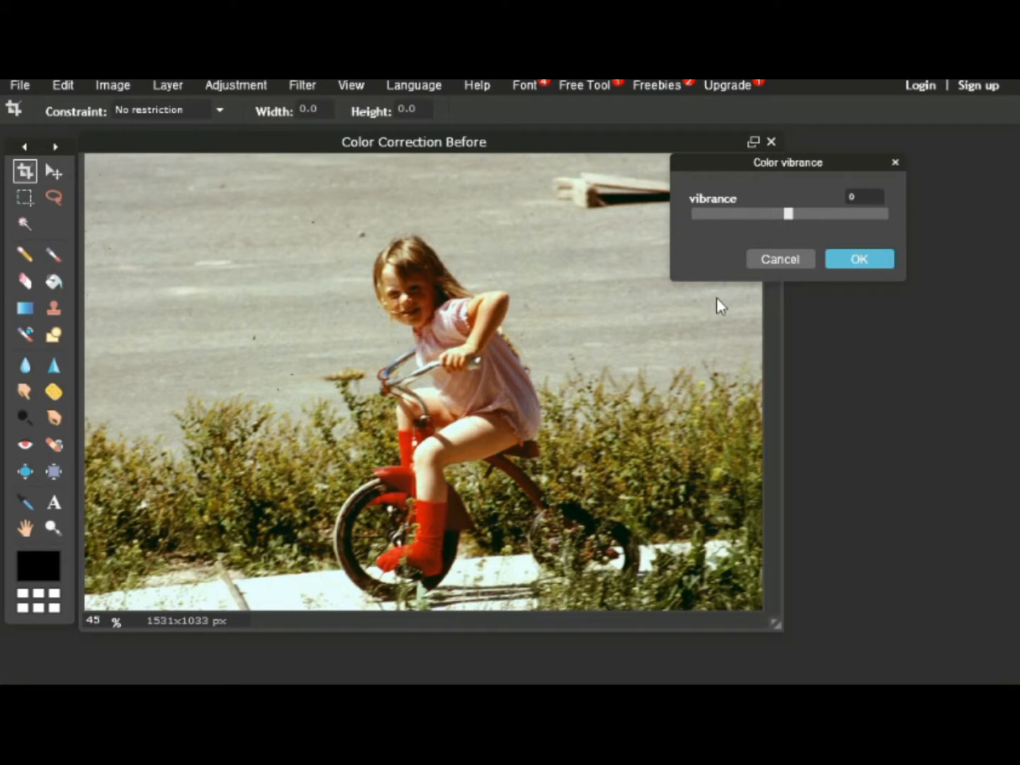
left_click_drag(787, 217, 896, 230)
left_click(836, 261)
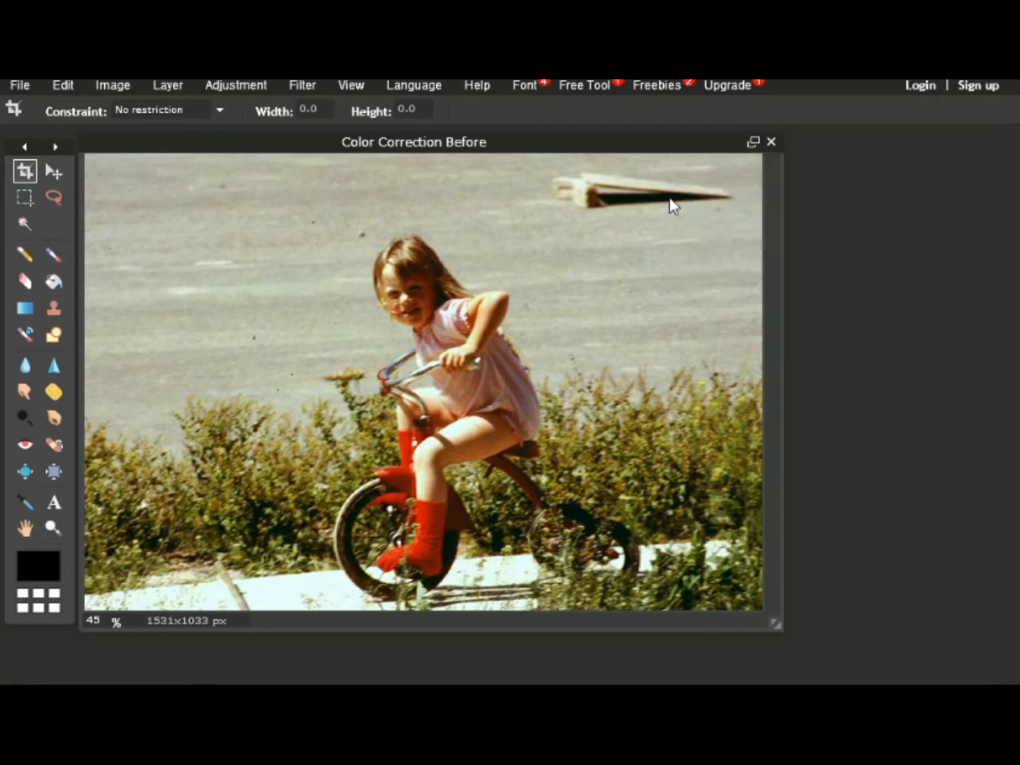
Try saturation values of 82 and 21 on the photo in Hue & Saturation and cancel the adjustment.
left_click(235, 86)
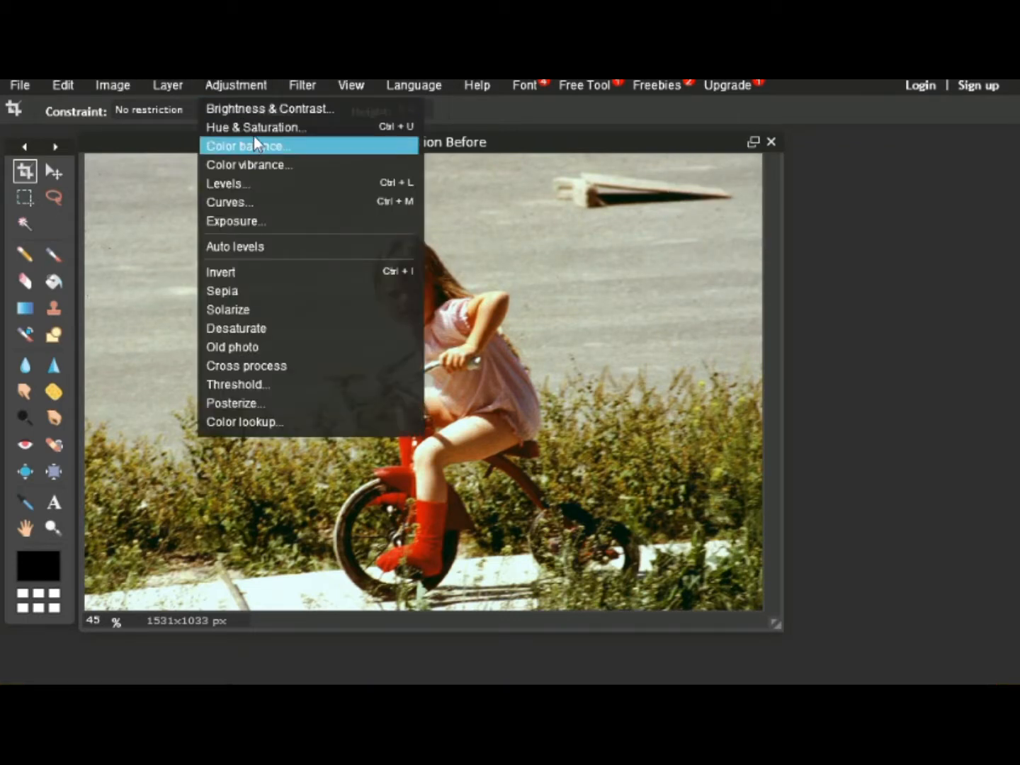
left_click(254, 128)
left_click_drag(788, 261, 903, 284)
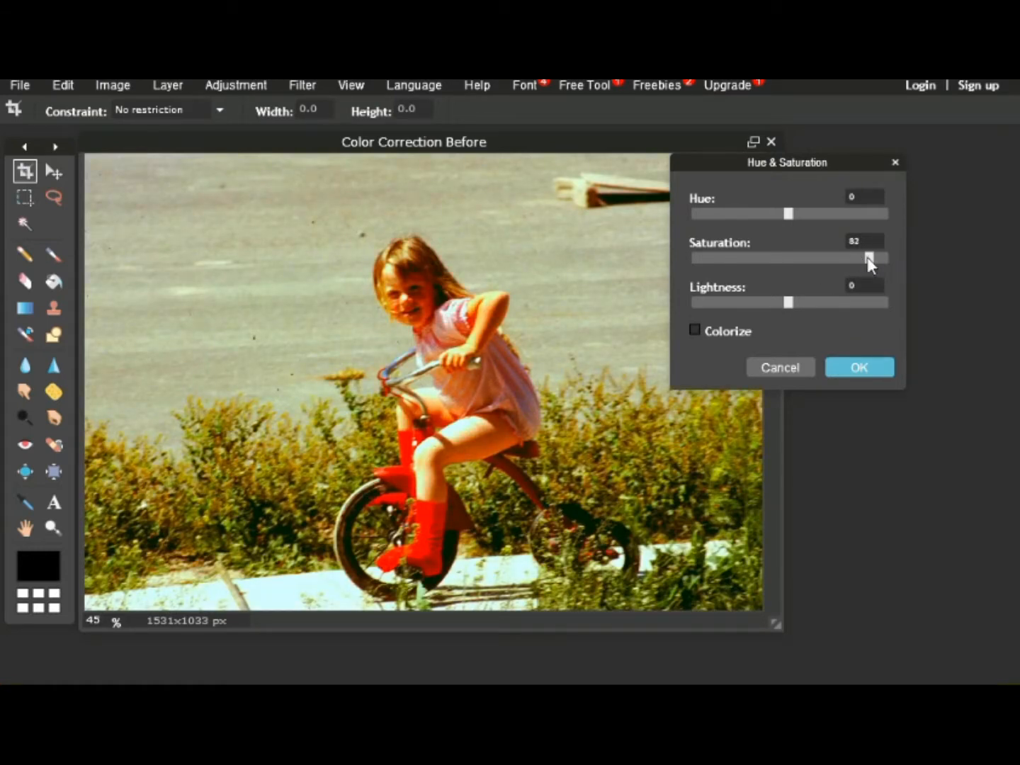
left_click_drag(870, 263, 810, 261)
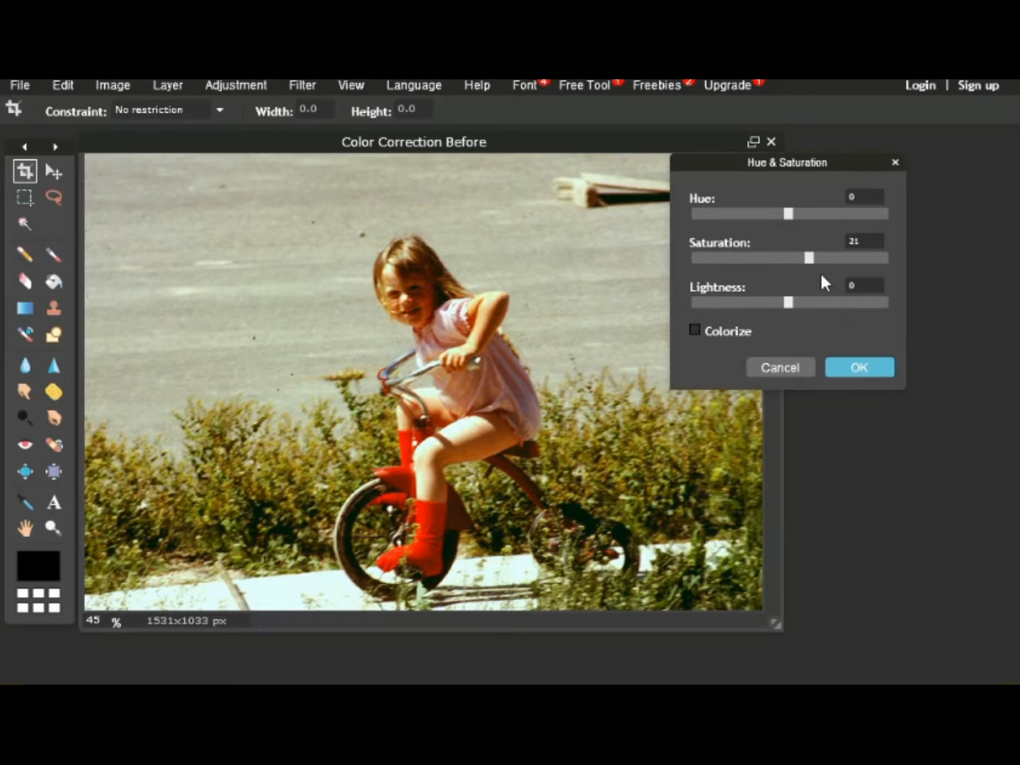
left_click_drag(812, 258, 824, 261)
left_click(799, 366)
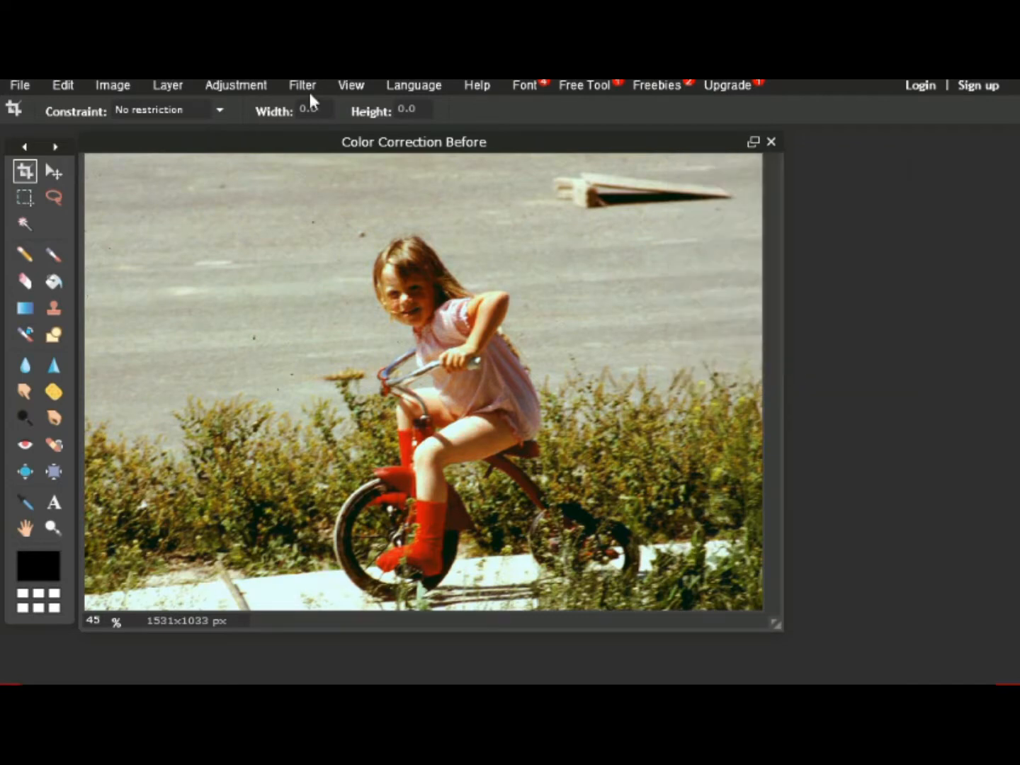
Apply a second Color vibrance adjustment to the photo with a slight increase in vibrance.
left_click(214, 86)
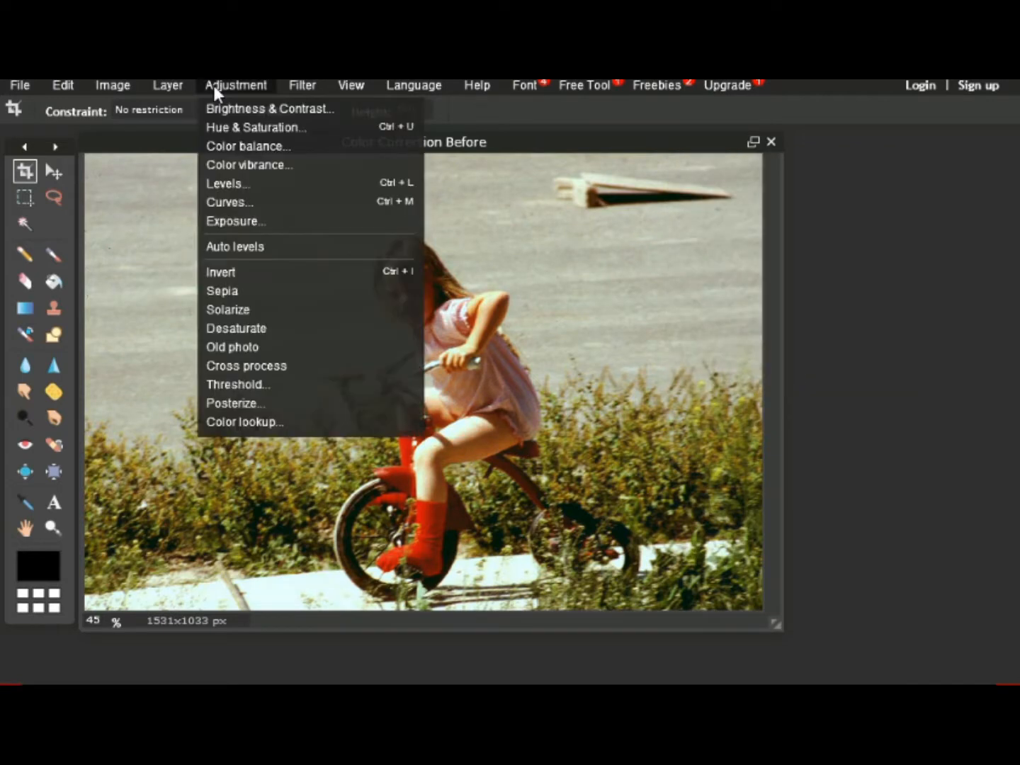
left_click(277, 167)
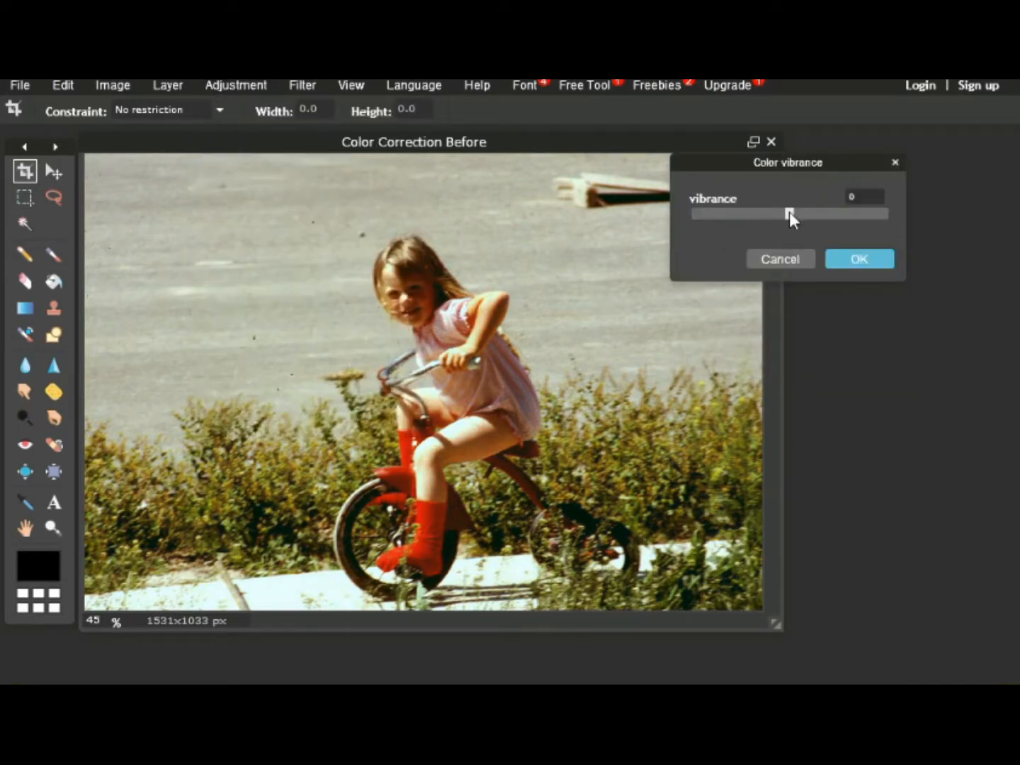
left_click_drag(789, 213, 817, 215)
left_click(849, 264)
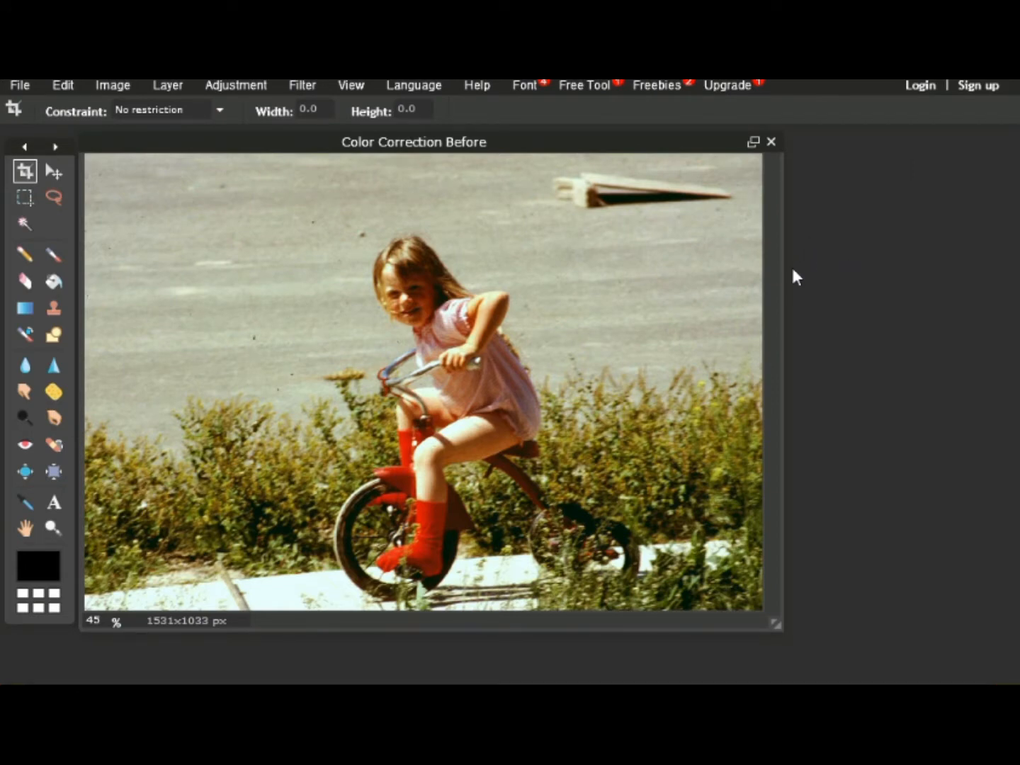
Start saving the corrected image to the computer and name it Color Correction After.
left_click(29, 85)
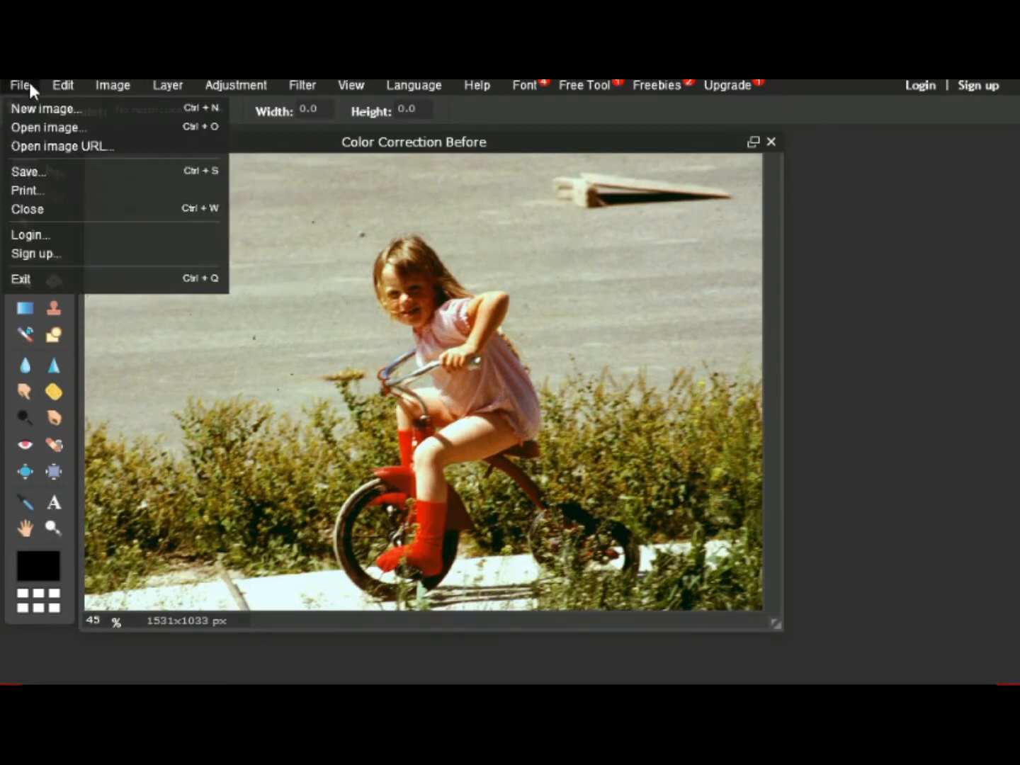
left_click(64, 175)
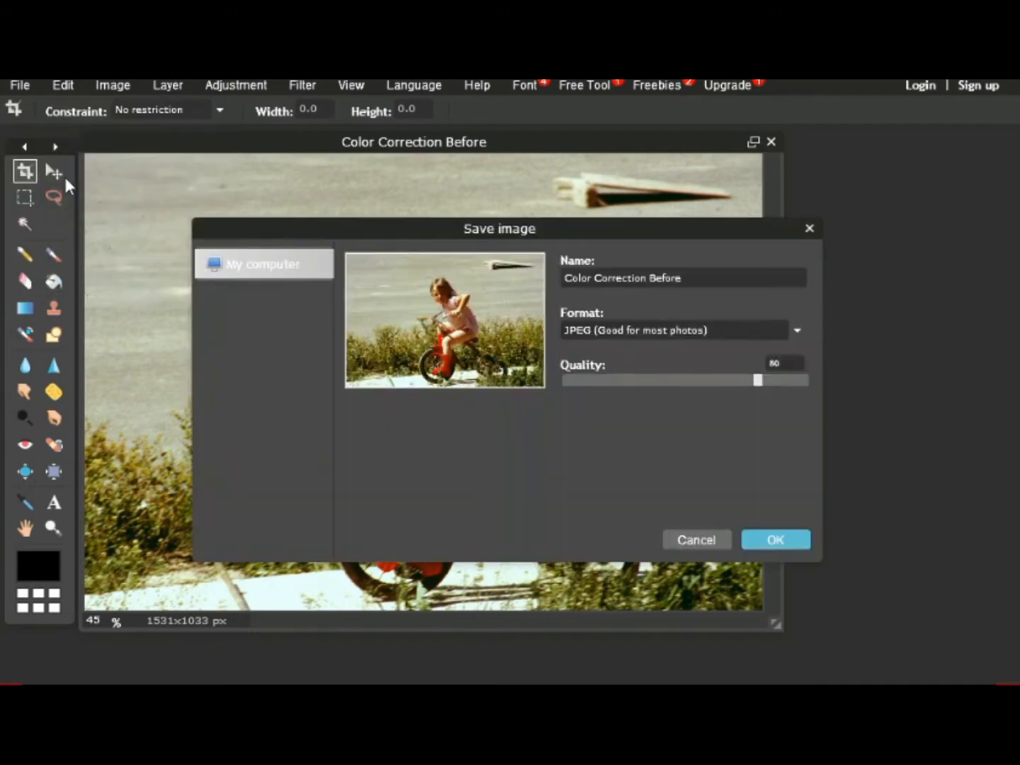
left_click(699, 279)
key("BackSpace")
key("BackSpace")
key("BackSpace")
key("BackSpace")
key("BackSpace")
key("BackSpace")
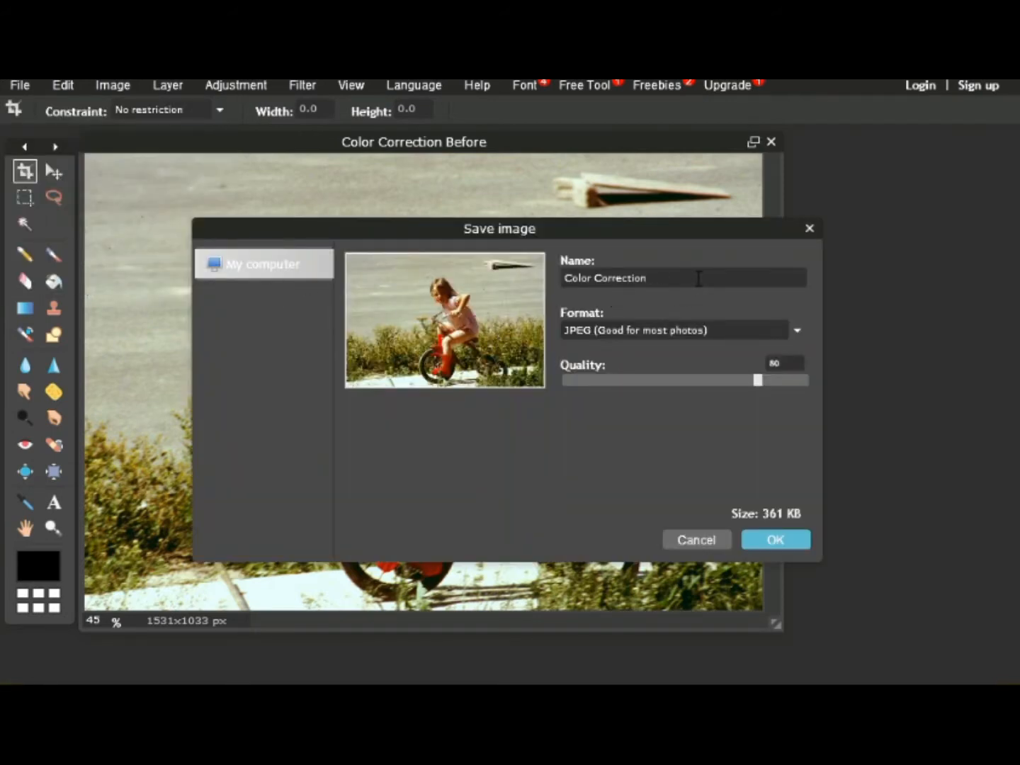
type("After")
Set the JPEG quality to 100 and save Color Correction After.jpg in the Documents folder.
left_click_drag(759, 380, 785, 385)
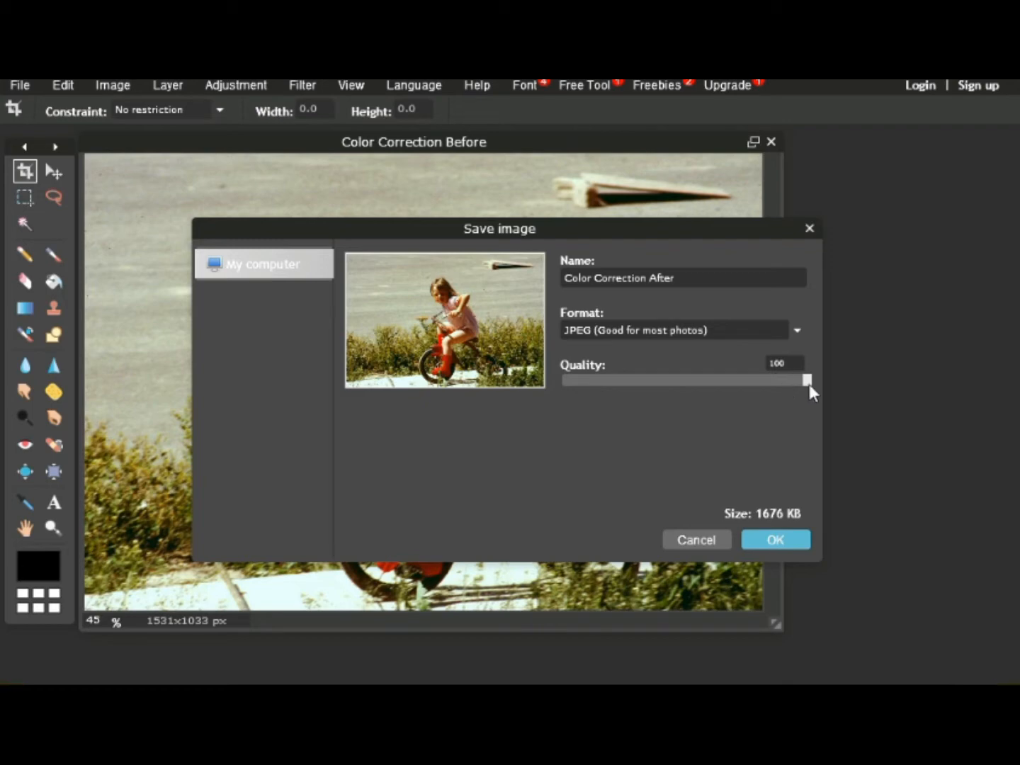
left_click(773, 541)
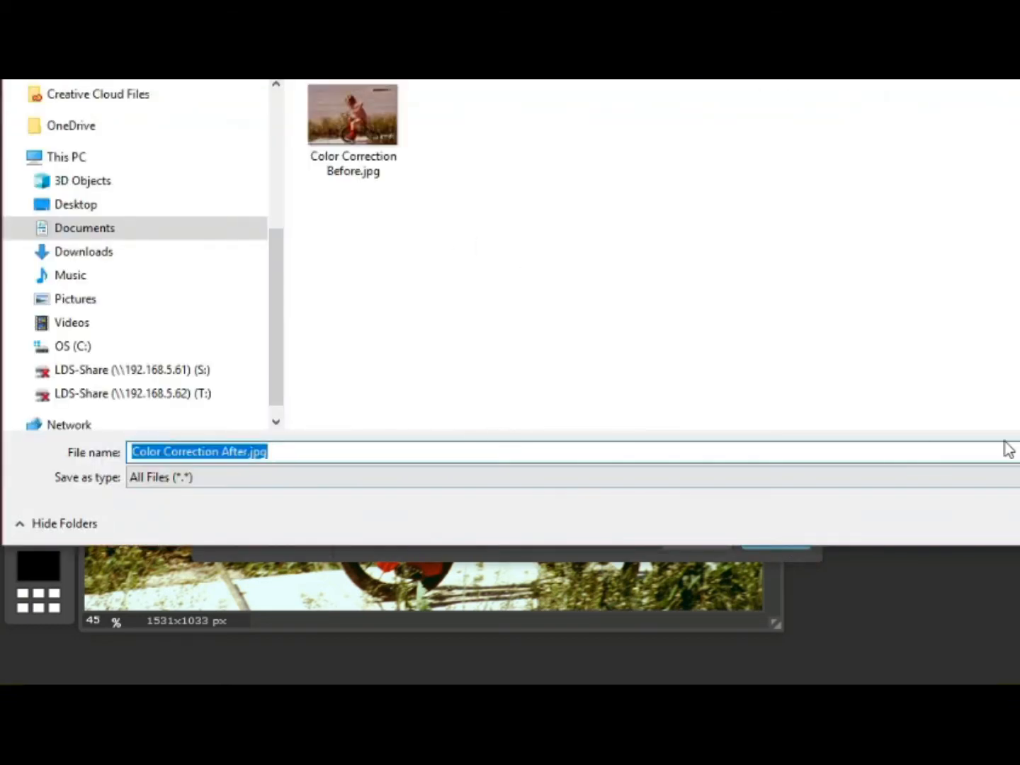
key("Return")
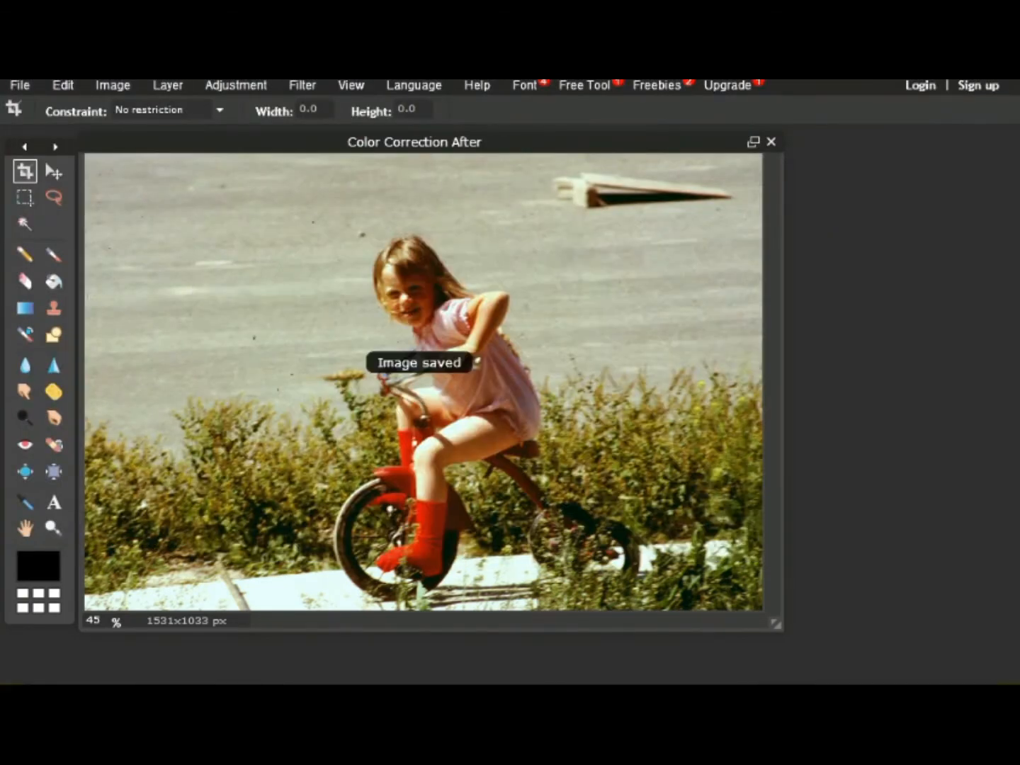